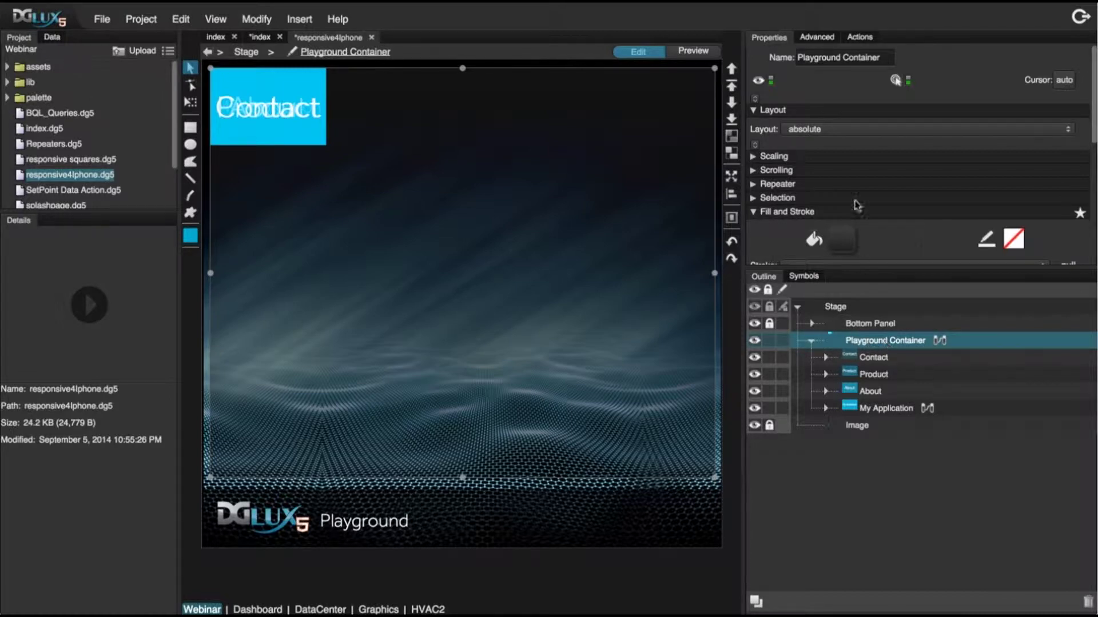
- Switch the Playground Container's Layout to horizontal so the four buttons sit in one row
click(821, 129)
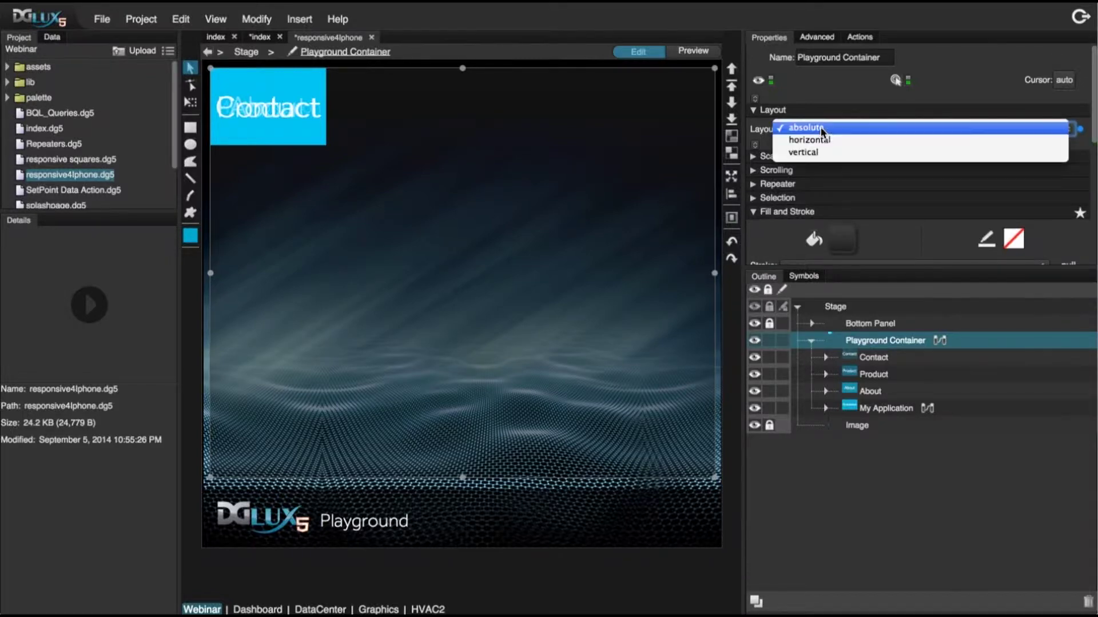
click(824, 141)
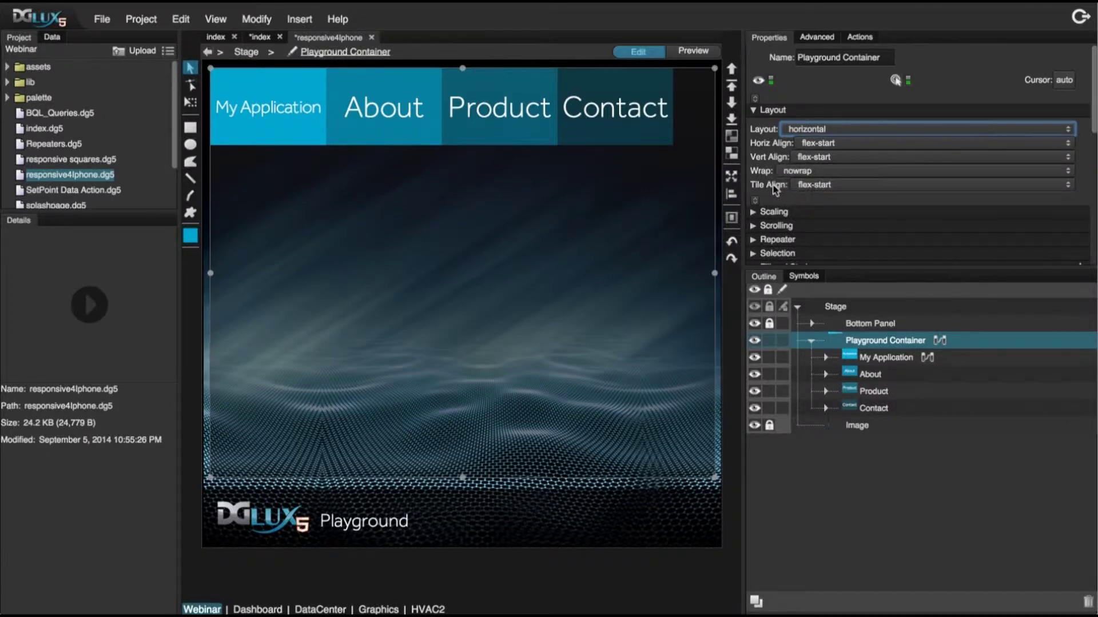
click(890, 359)
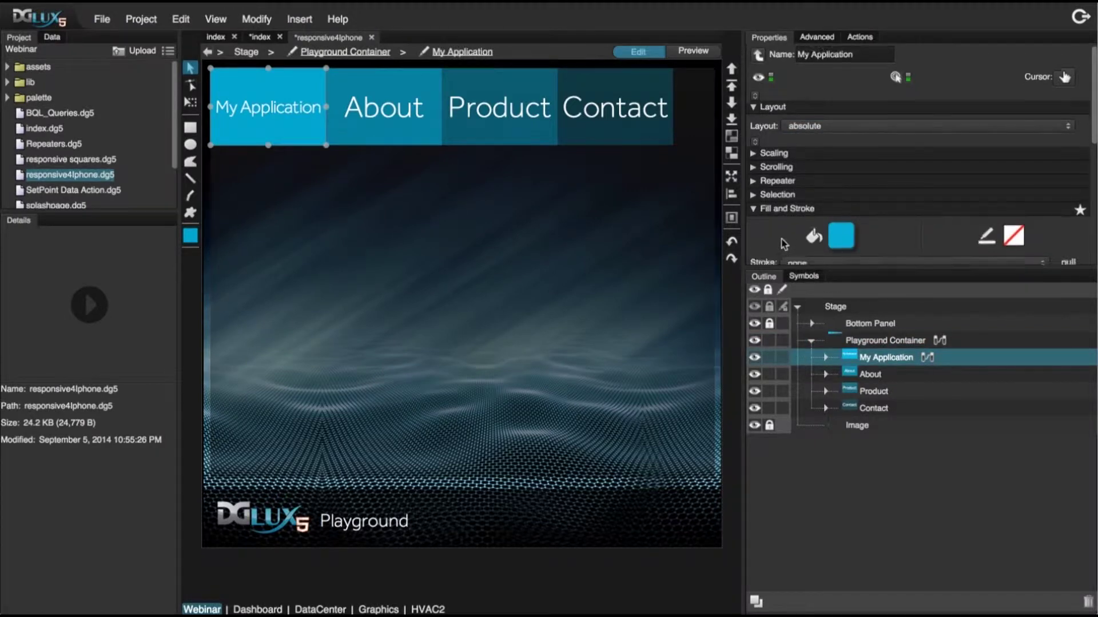
scroll(783, 244, down, 6)
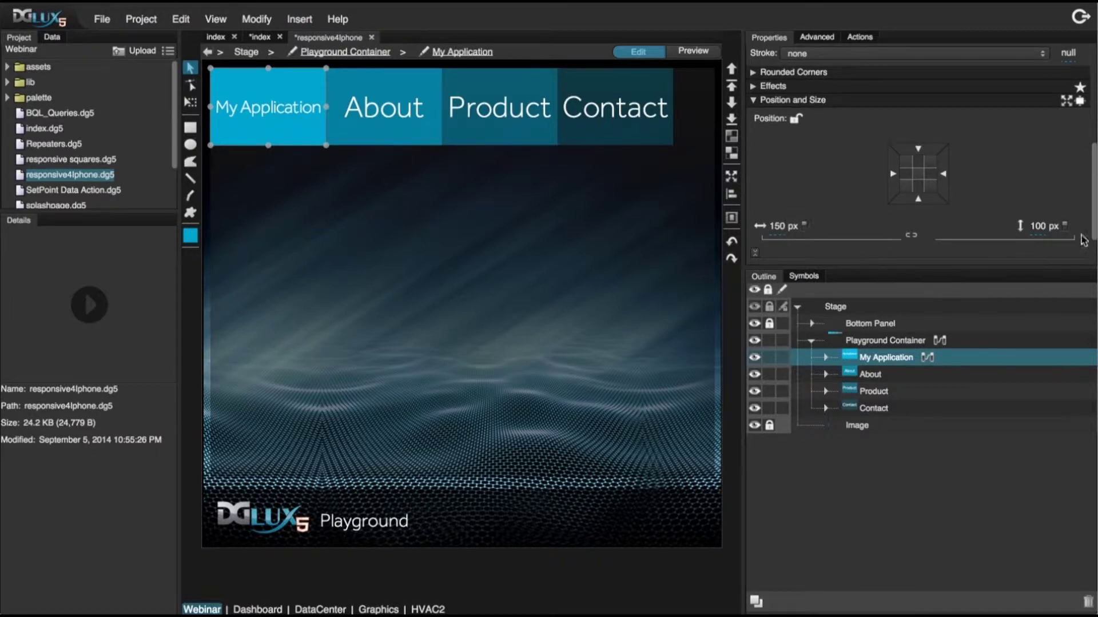
click(868, 376)
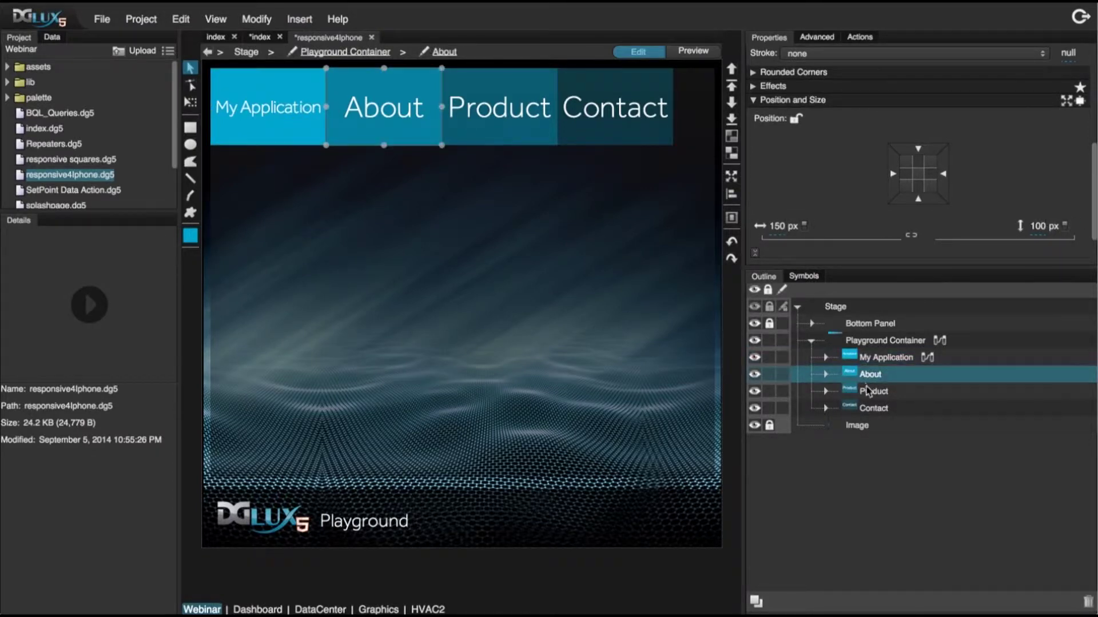
click(869, 392)
click(872, 410)
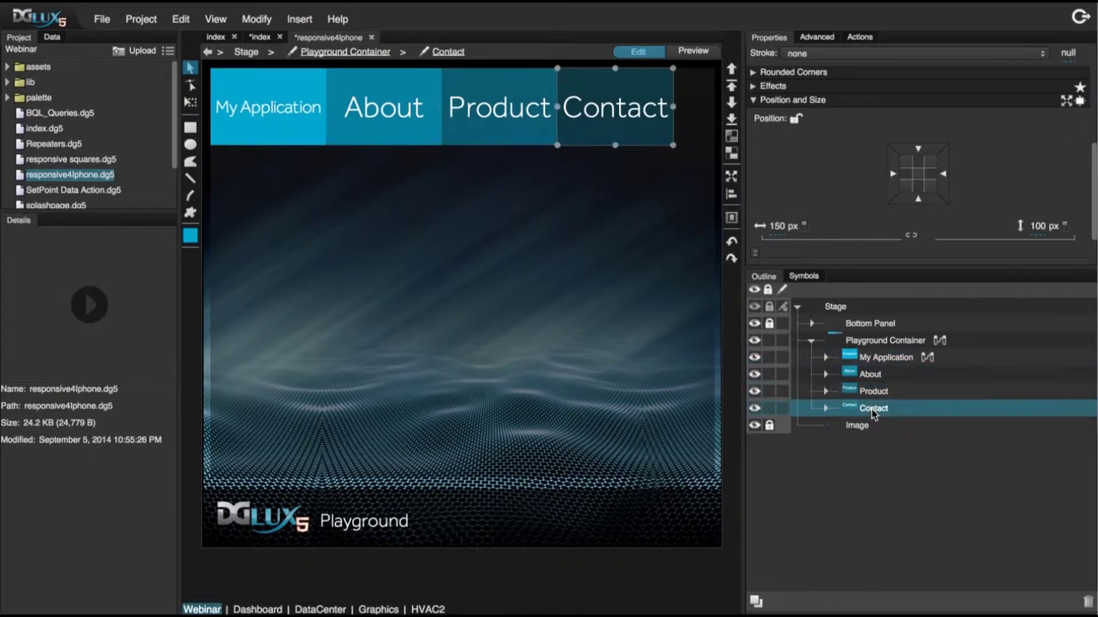
click(869, 359)
click(867, 342)
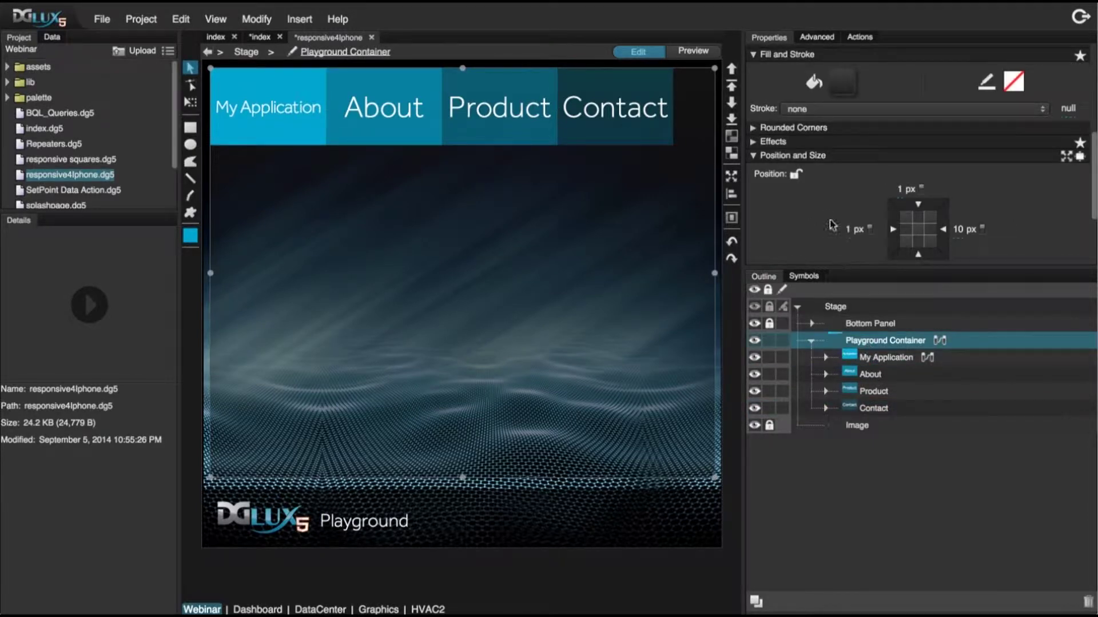
scroll(812, 205, up, 5)
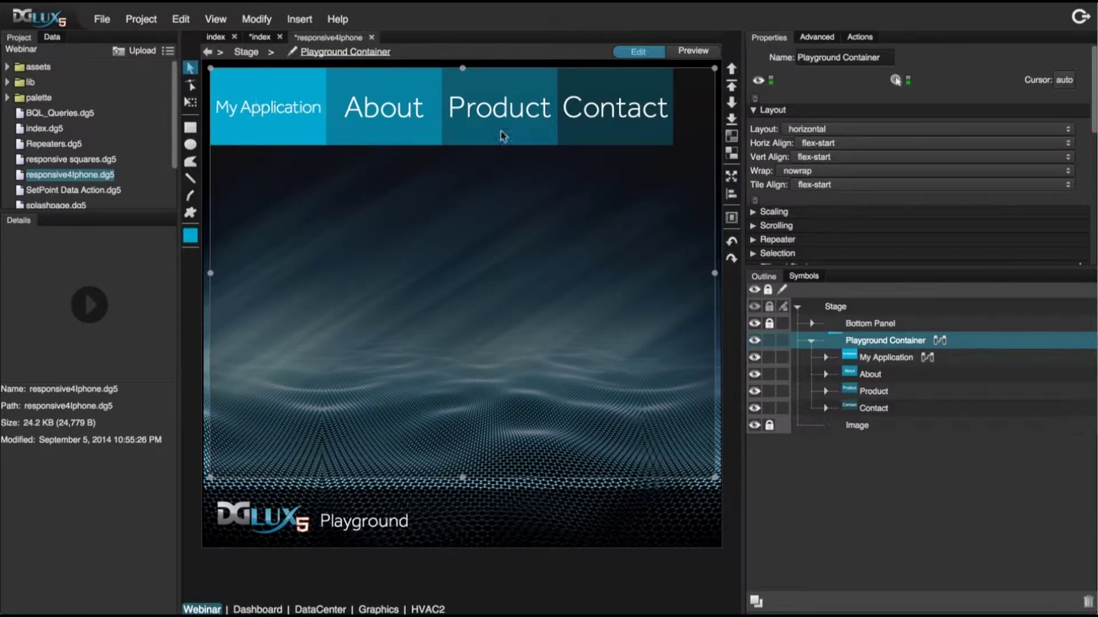
- Set the container's Wrap to wrap, narrow the stage, then compare with wrapping off
click(823, 173)
click(826, 182)
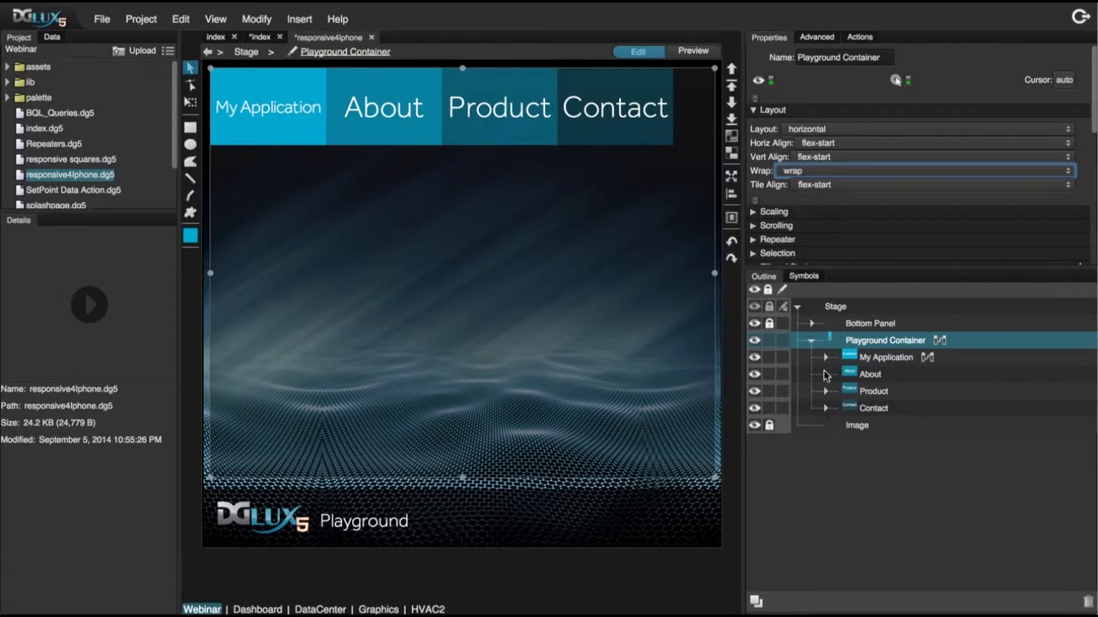
drag(751, 339, 749, 419)
click(800, 171)
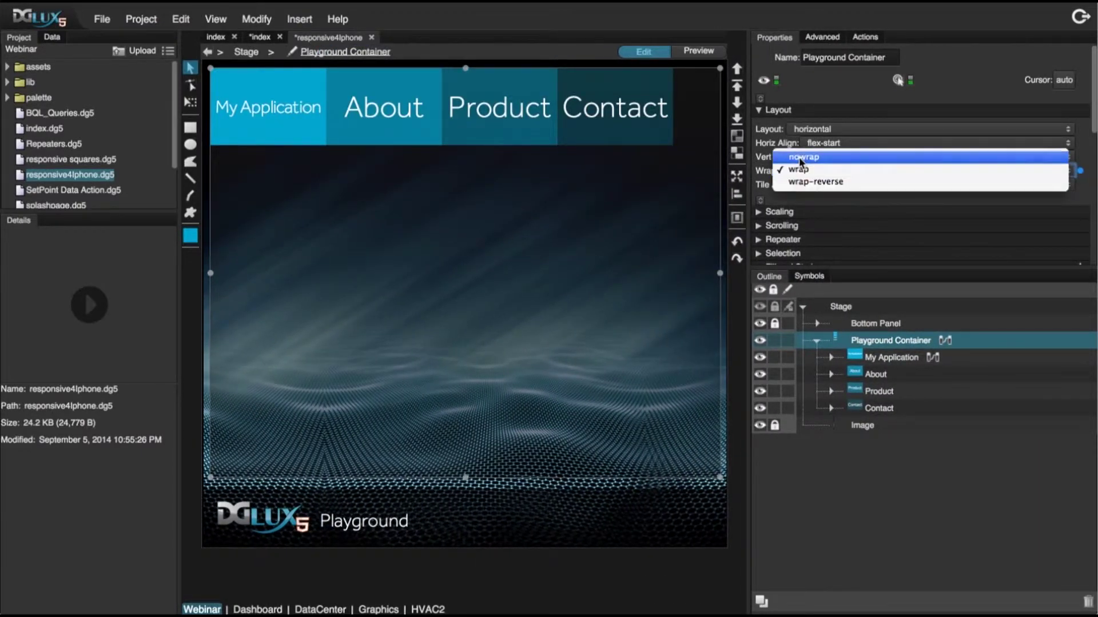
click(803, 153)
mouse_move(746, 279)
mouse_down()
mouse_move(535, 285)
mouse_move(743, 292)
mouse_up()
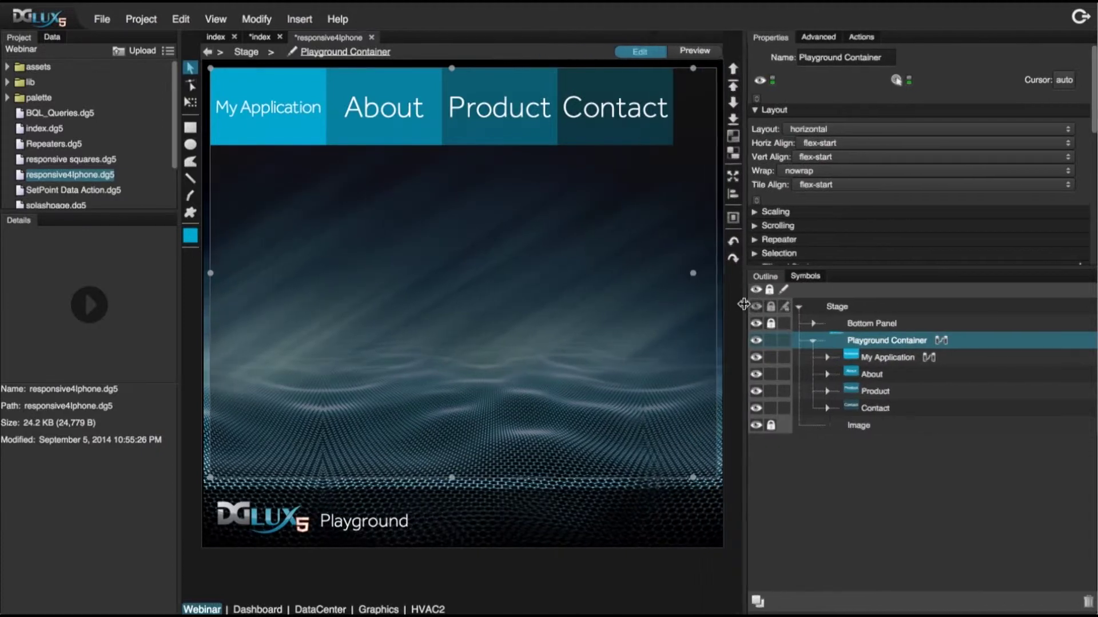
- Turn Wrap back on and narrow the stage so Contact drops to a second row
click(808, 171)
click(805, 183)
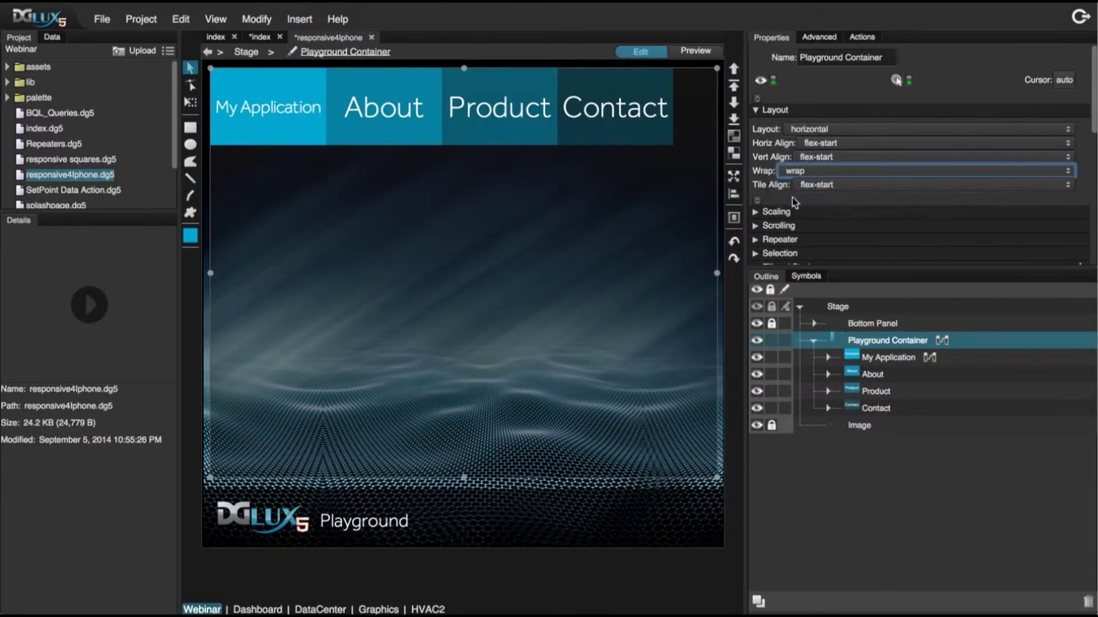
drag(746, 272, 719, 274)
click(860, 357)
click(861, 405)
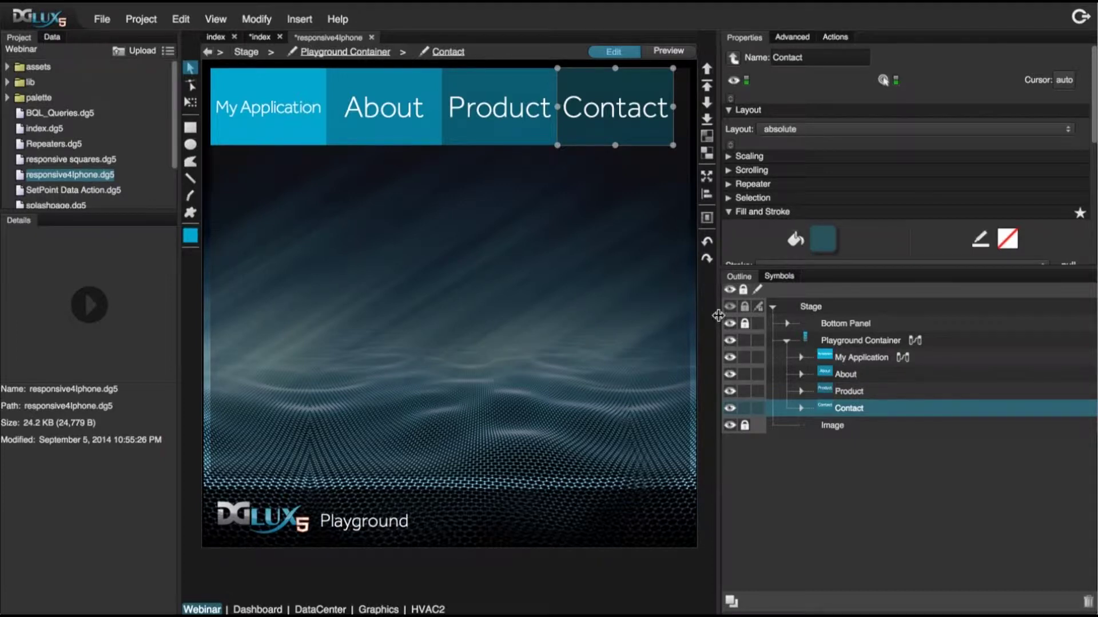
drag(718, 316, 823, 426)
click(966, 346)
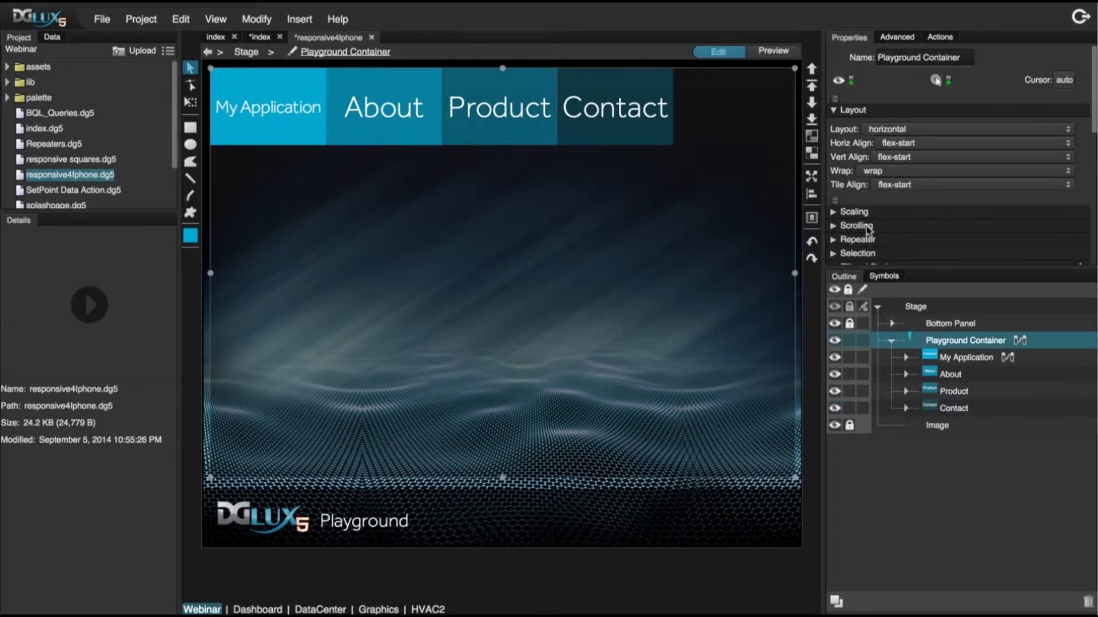
- Set Wrap to nowrap and confirm the buttons stay in one row when the stage narrows
click(873, 173)
click(878, 158)
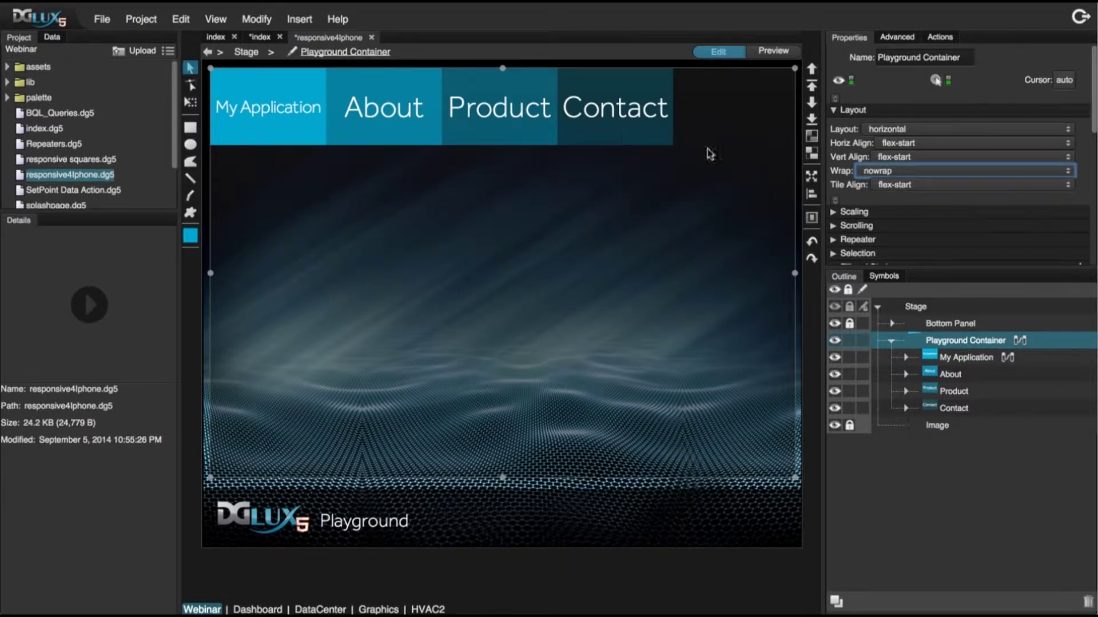
drag(822, 242, 855, 286)
click(1005, 359)
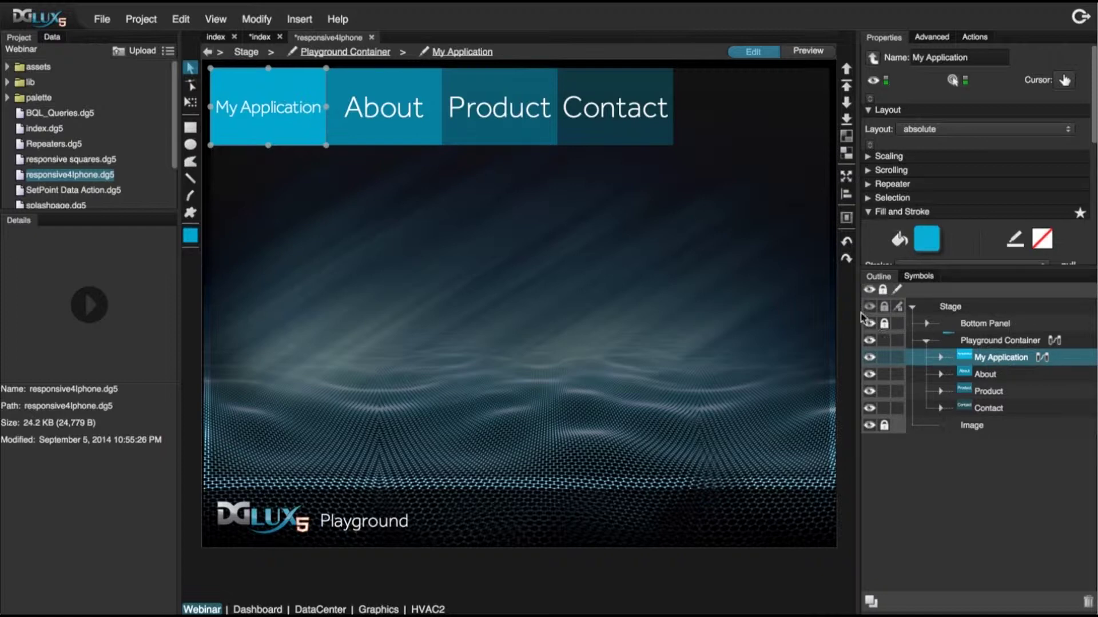
- With My Application through Contact selected, enter 1 in the second Flexsize field
drag(858, 315, 823, 313)
scroll(853, 233, down, 5)
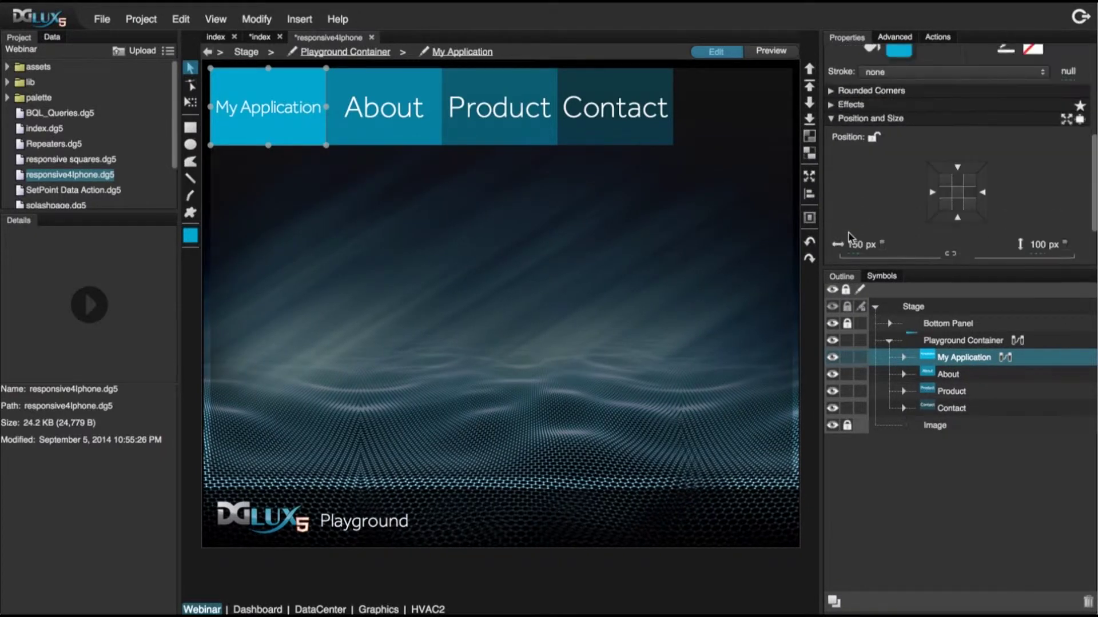
shift+click(979, 410)
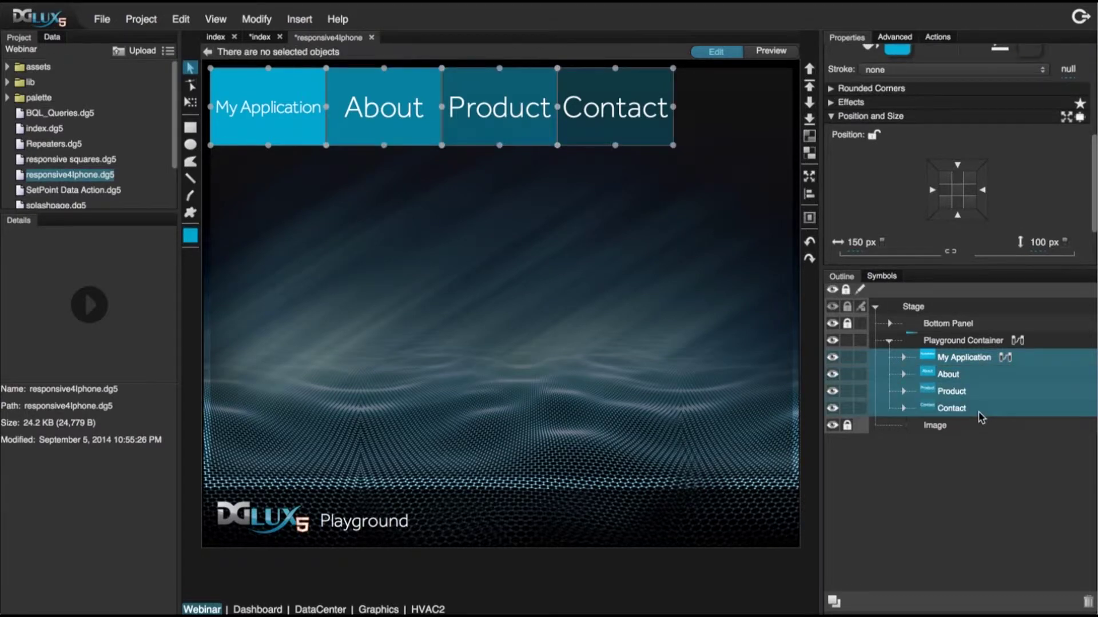
scroll(880, 223, down, 2)
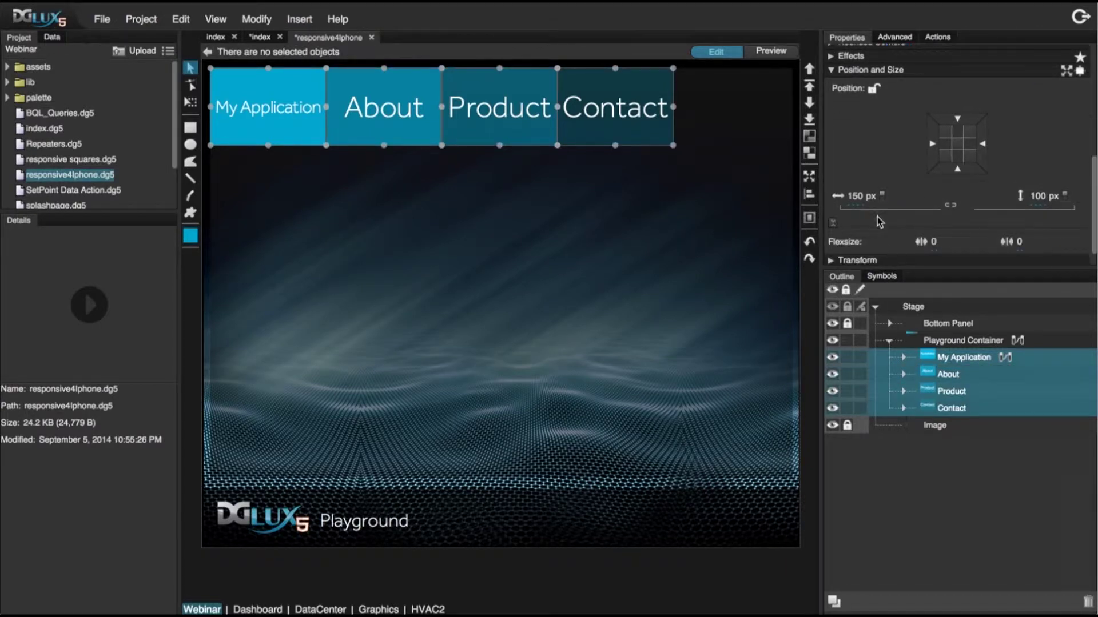
click(833, 224)
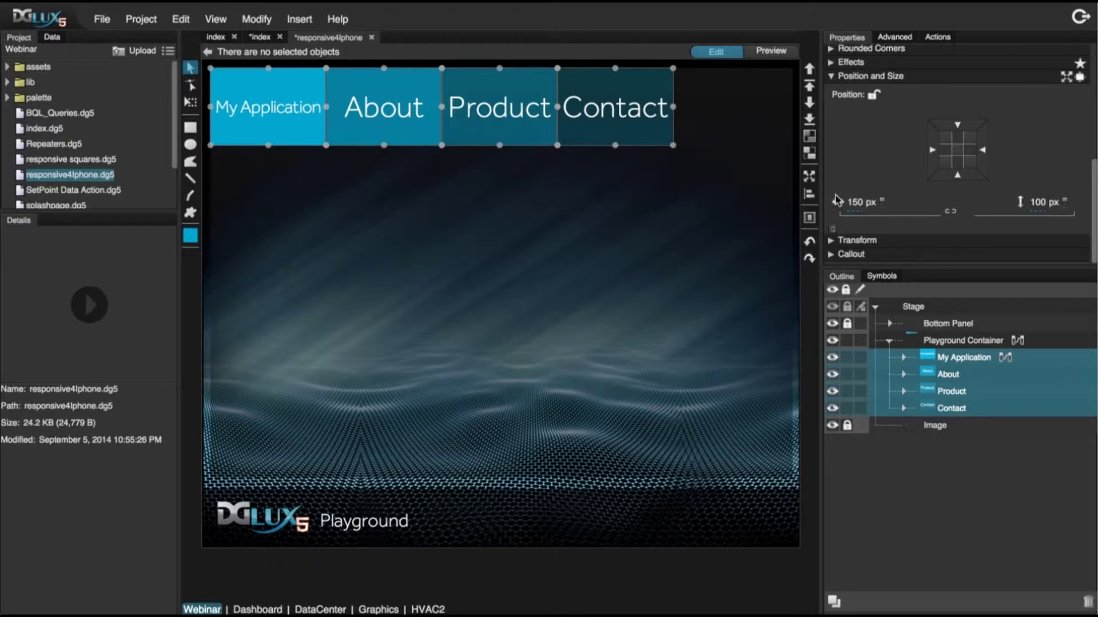
click(835, 229)
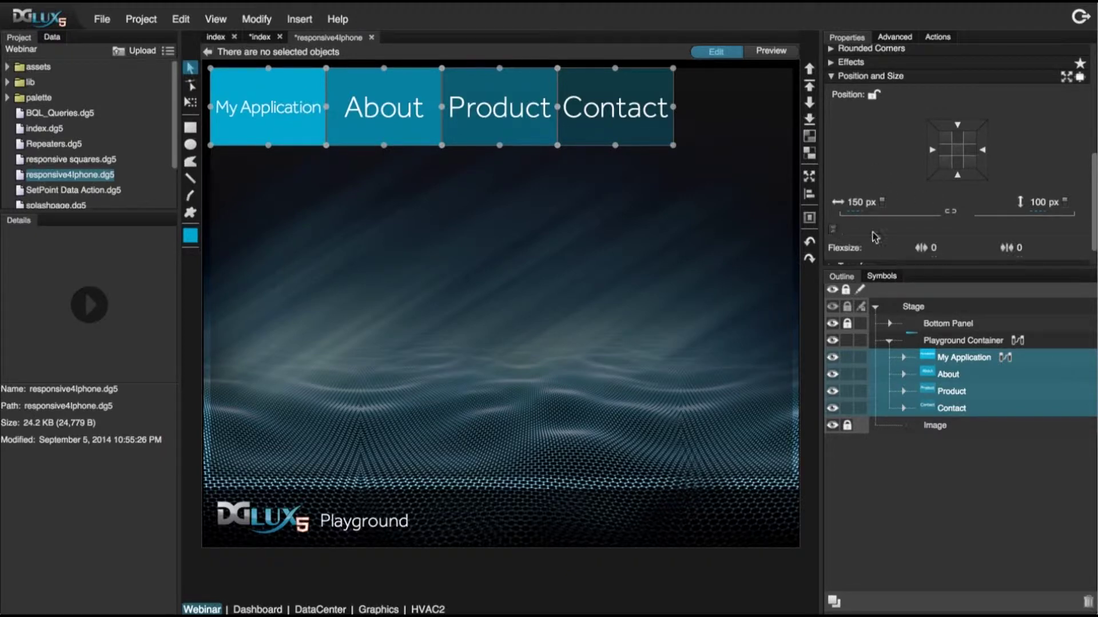
click(836, 230)
click(833, 229)
scroll(846, 183, down, 2)
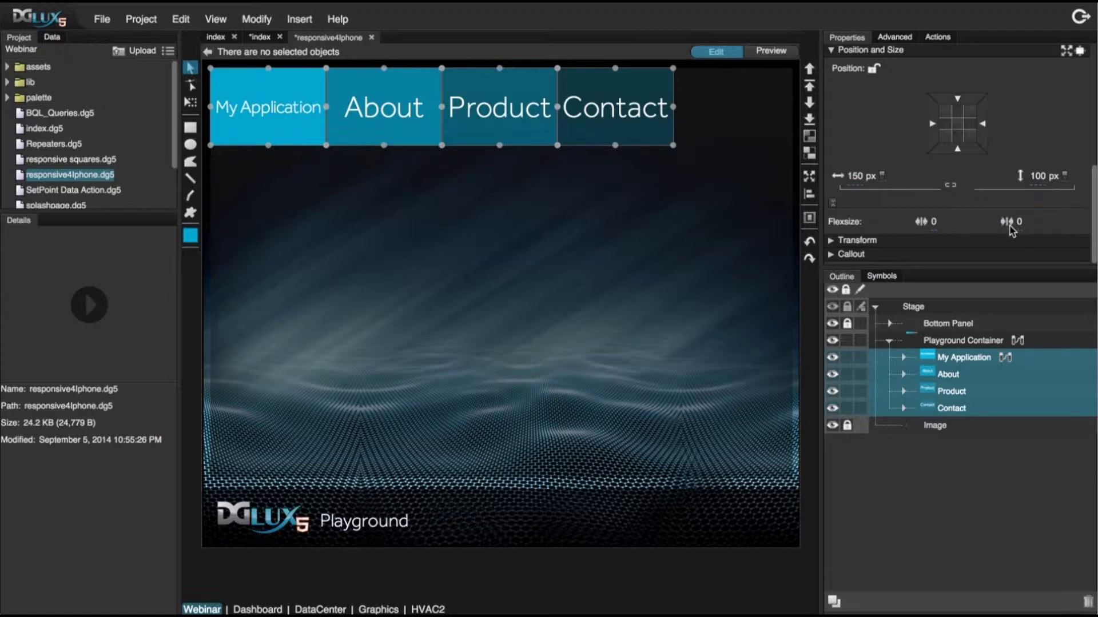
click(1020, 222)
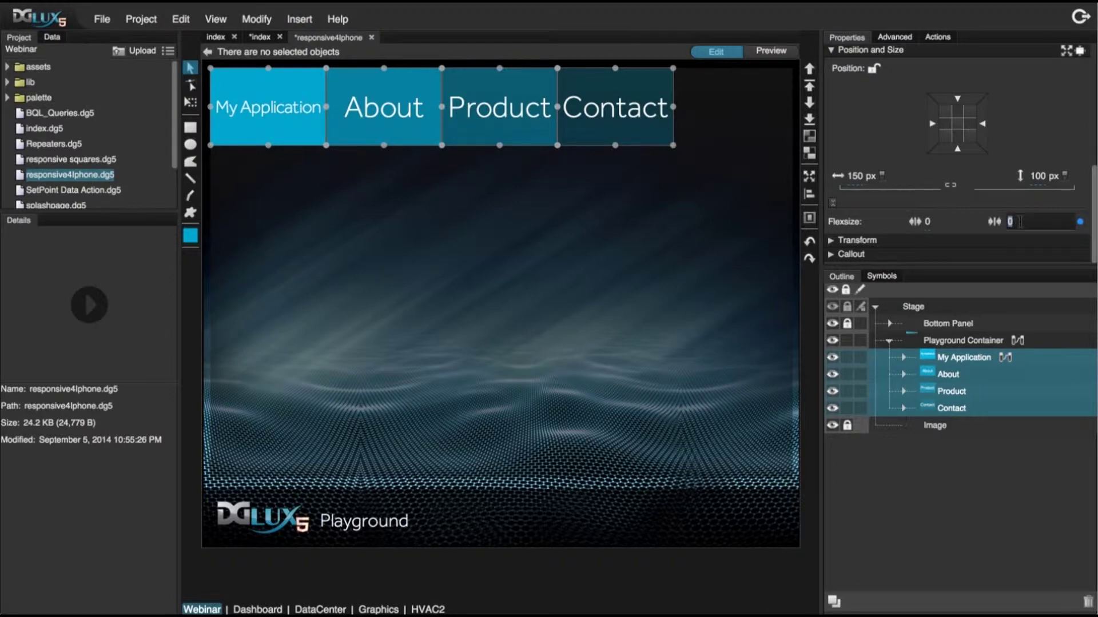
text(1)
key(Return)
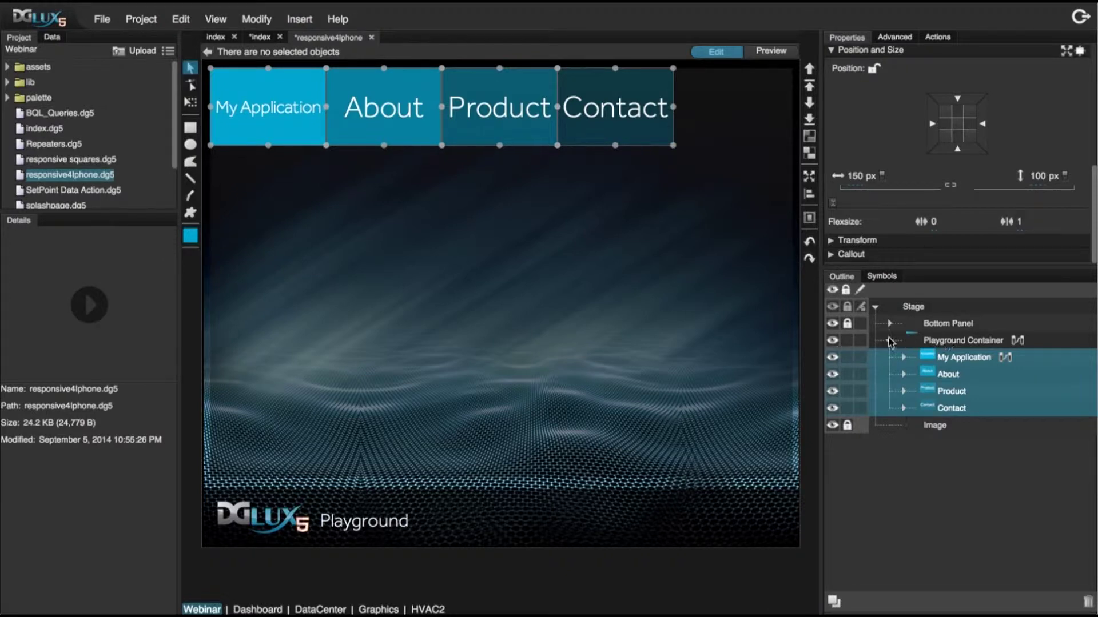
- Narrow the stage to test flexing and set Contact's second Flexsize value to 1
drag(822, 323, 701, 345)
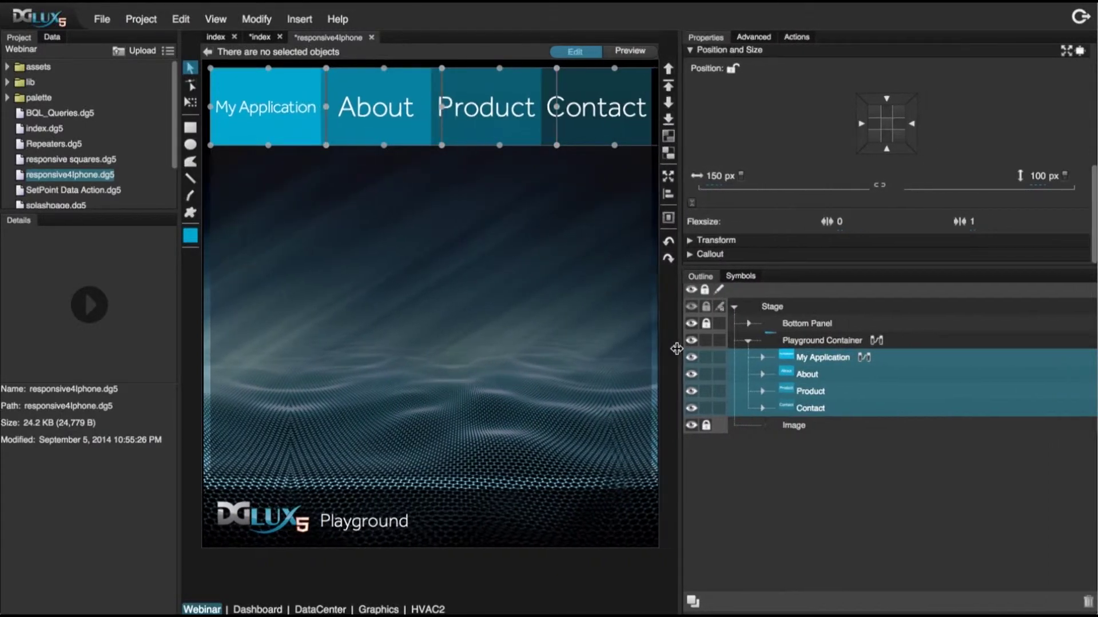
drag(676, 349, 840, 413)
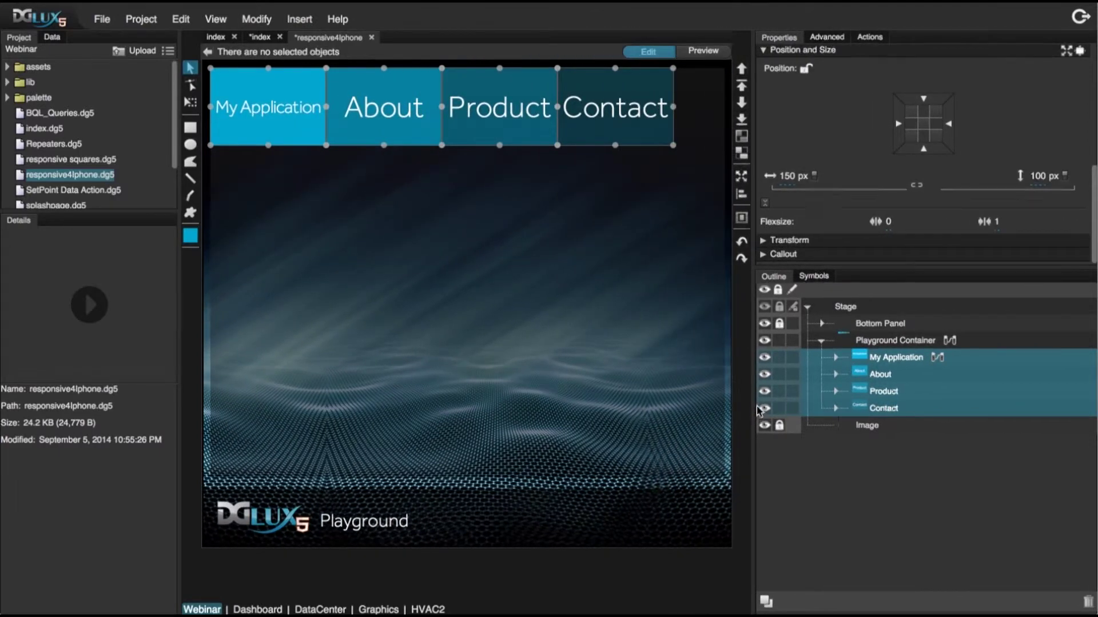
click(1019, 226)
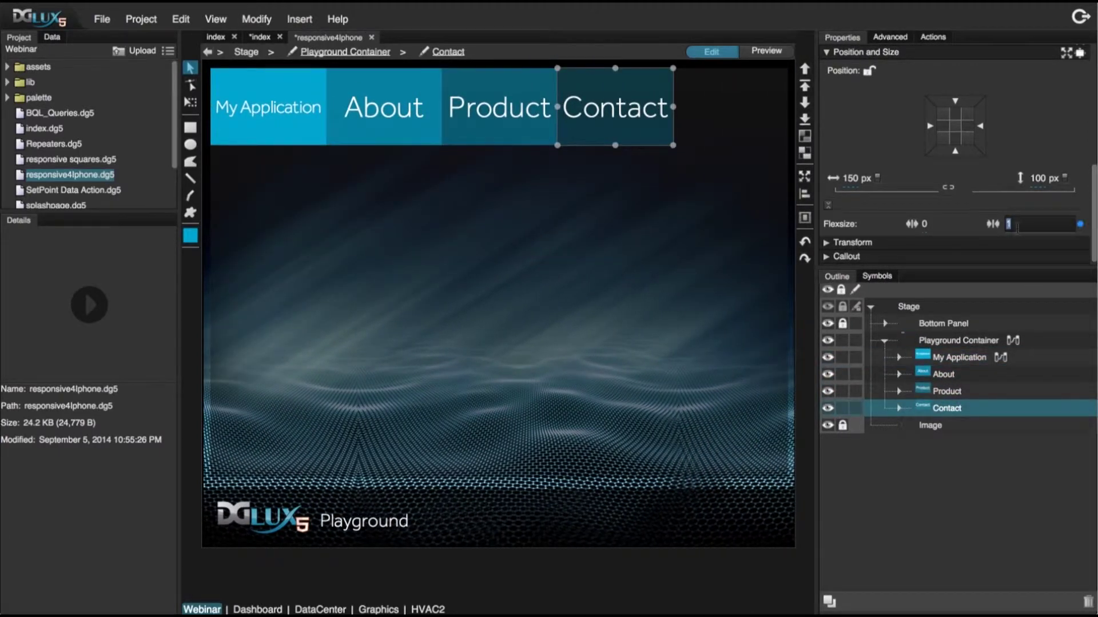
click(983, 359)
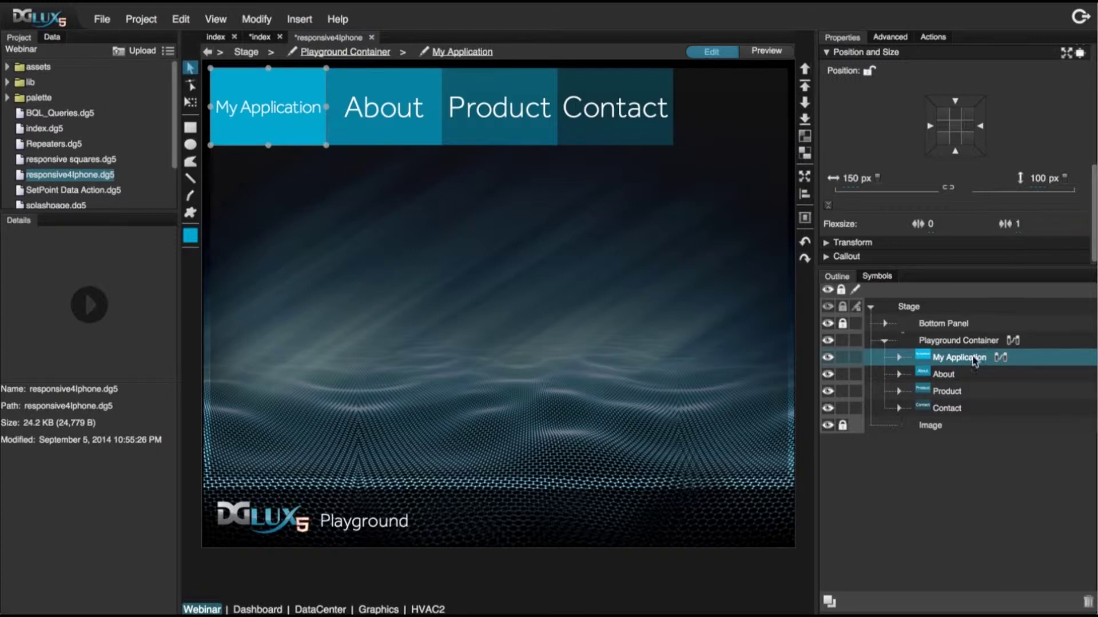
click(950, 378)
click(954, 359)
- Set My Application's width to 200 px
click(851, 178)
text(200)
key(Return)
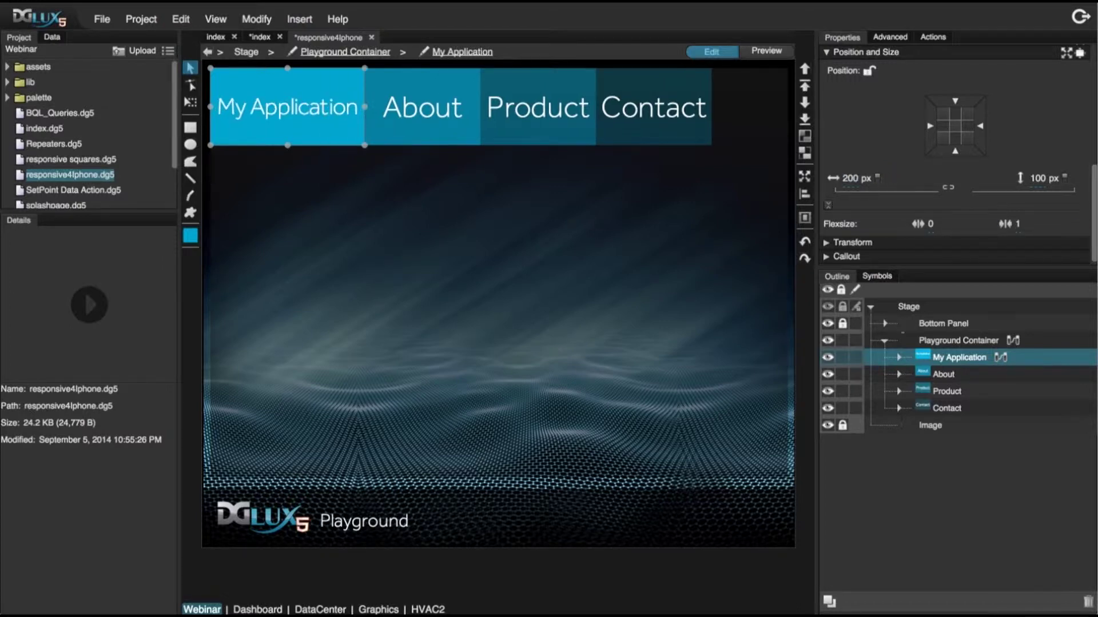
- Give About, Product and Contact a Flexsize of 2 and check each button's value
click(975, 377)
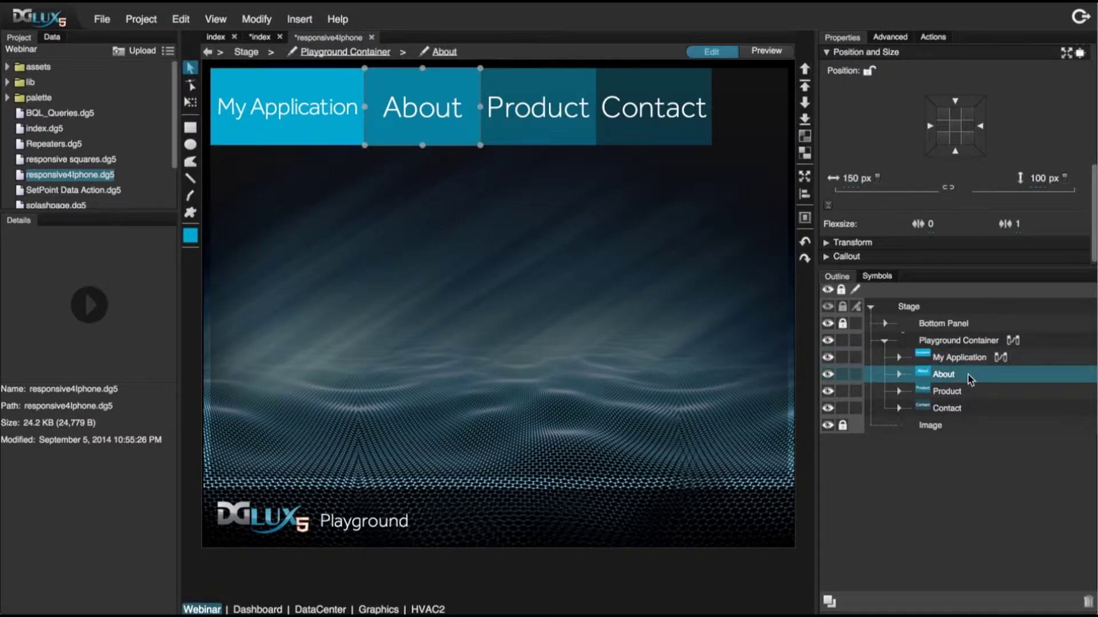
click(1018, 227)
shift+click(951, 413)
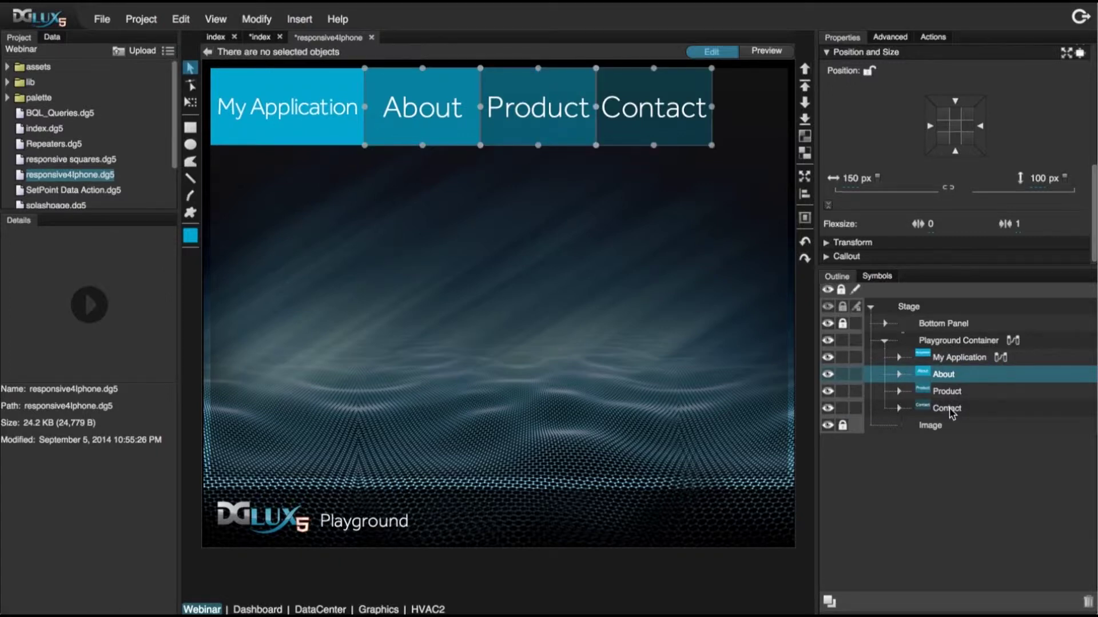
click(1017, 220)
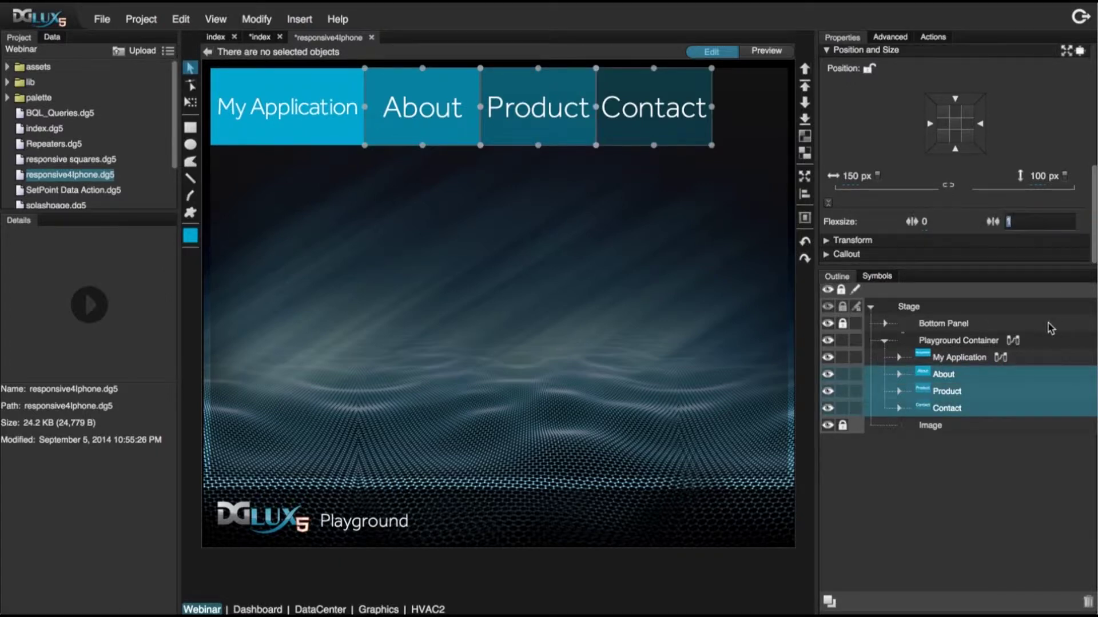
key(Return)
click(950, 394)
click(952, 379)
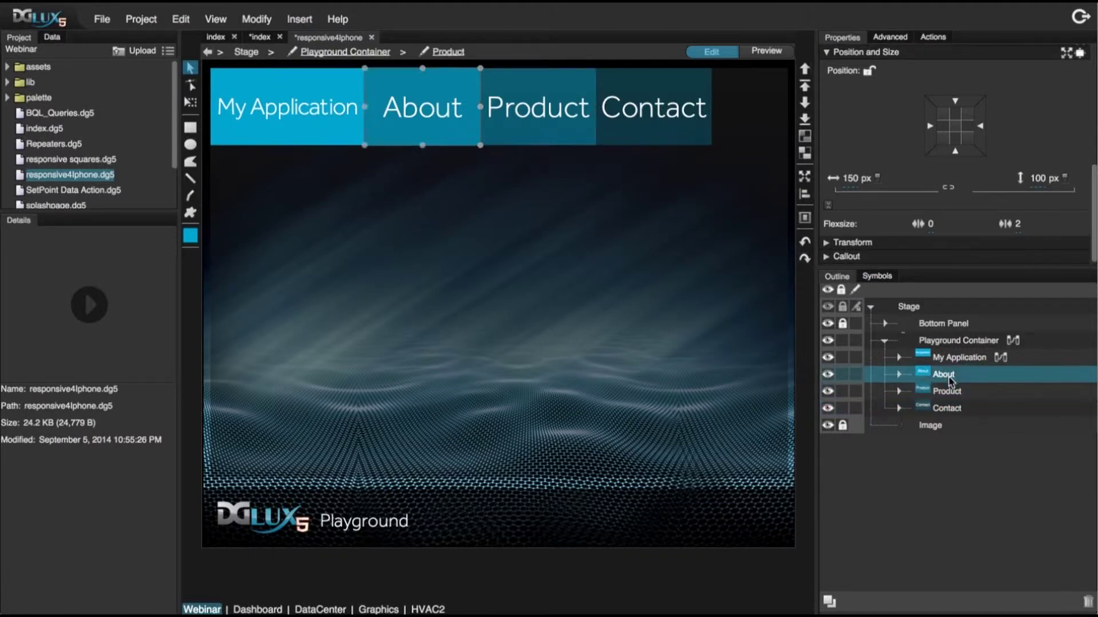
click(951, 394)
click(949, 408)
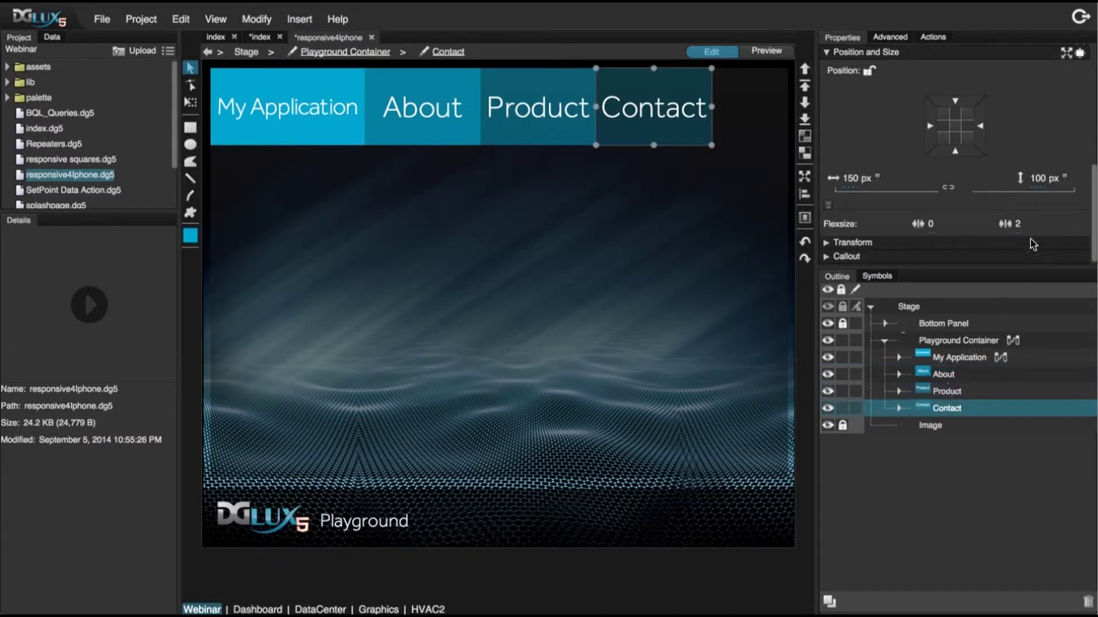
- Shrink and re-widen the stage to test how the menu reflows
click(965, 357)
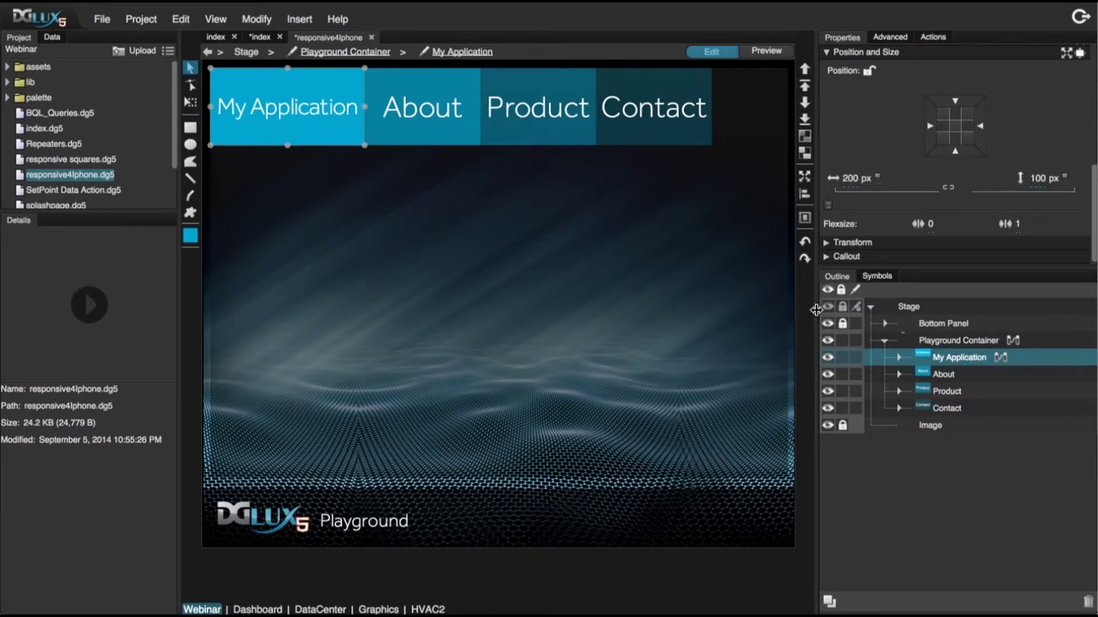
drag(816, 310, 557, 329)
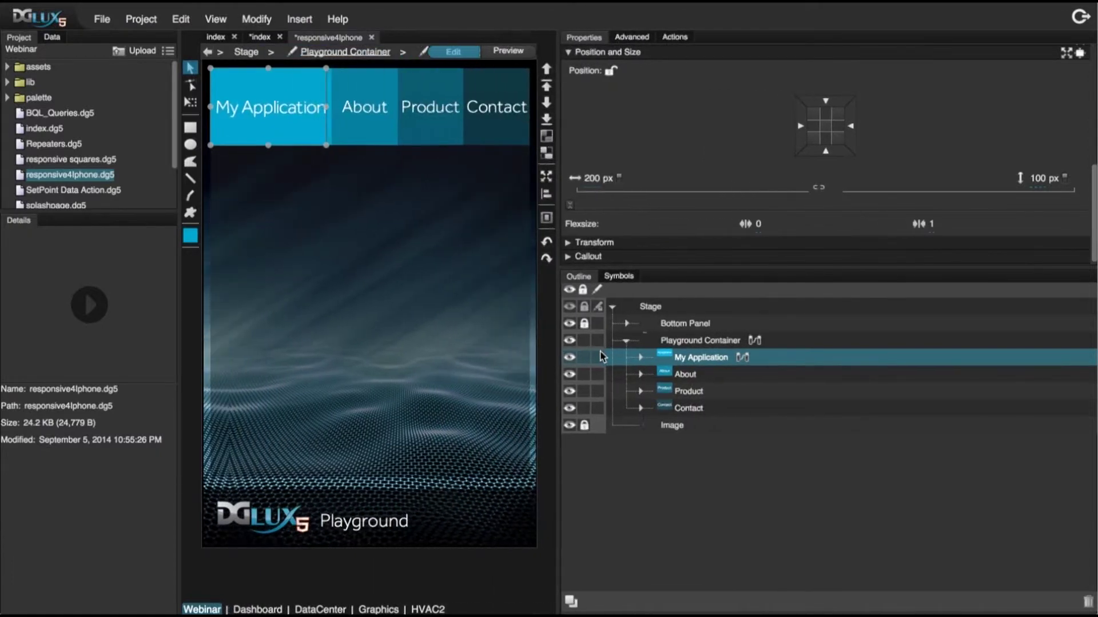
drag(601, 357, 803, 383)
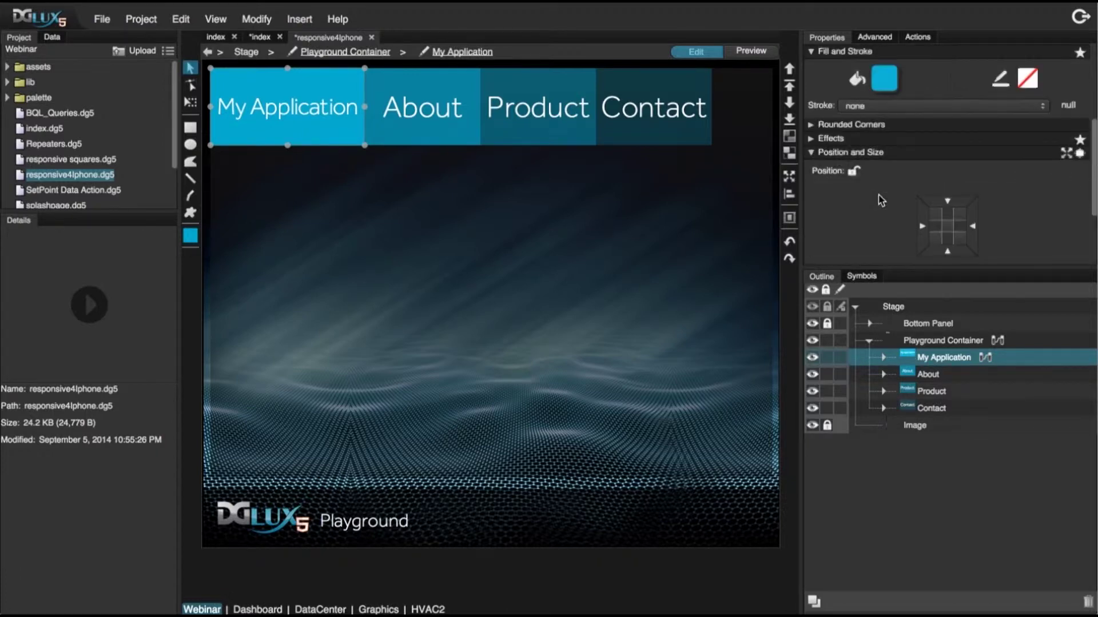
click(927, 345)
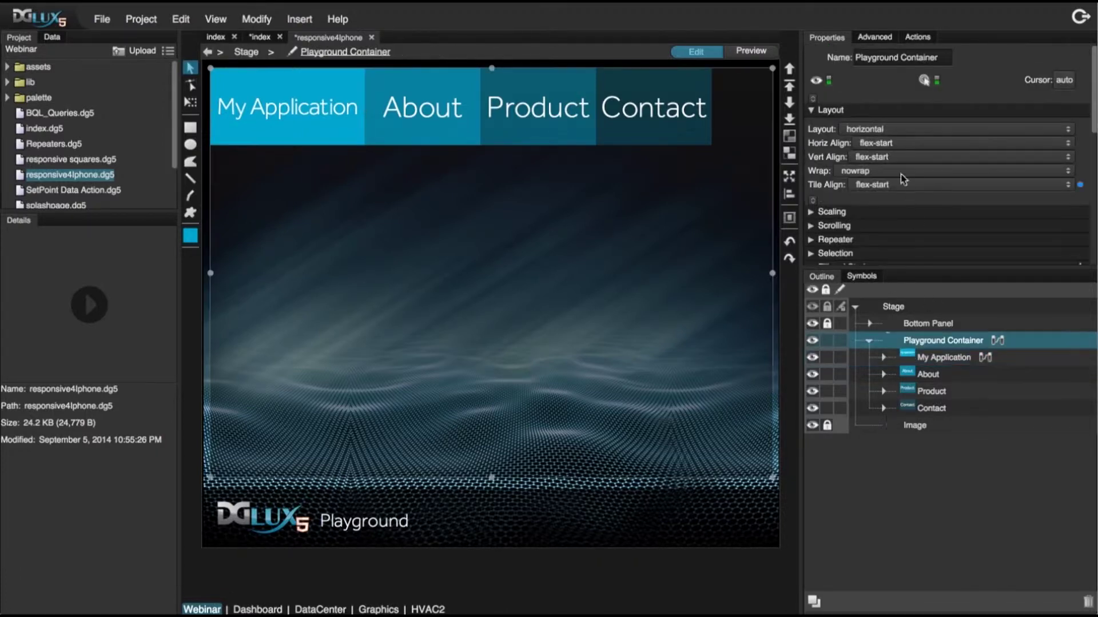
- Set the Playground Container's Wrap to wrap and narrow the stage to watch buttons wrap
click(866, 172)
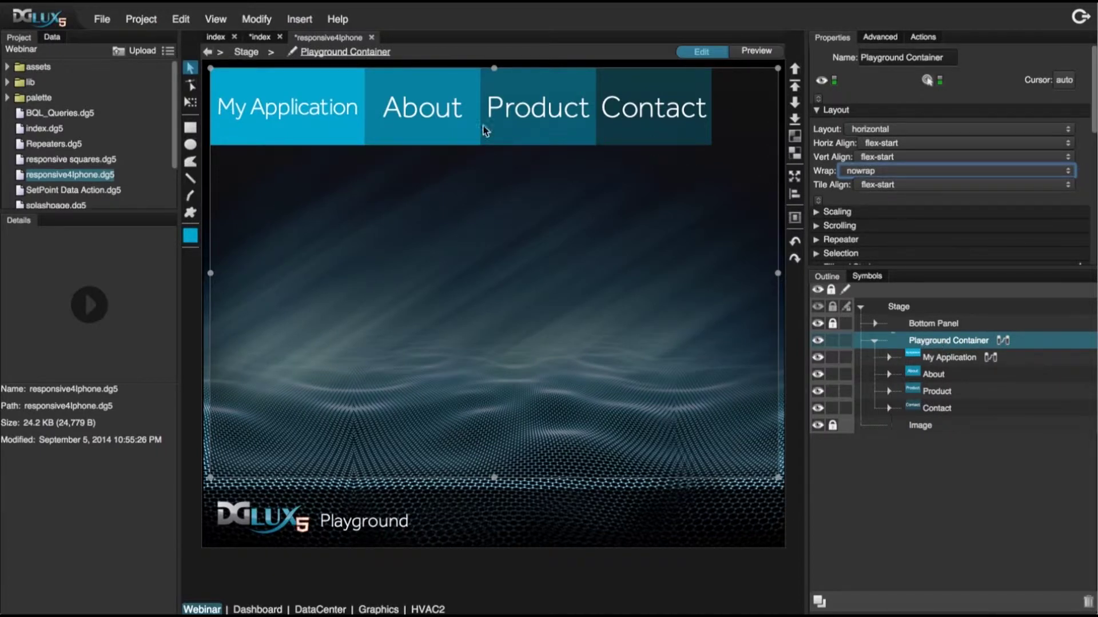
click(845, 171)
click(856, 184)
drag(804, 240, 394, 252)
- Inspect each button's size and resize the stage to test the wrapping
click(546, 358)
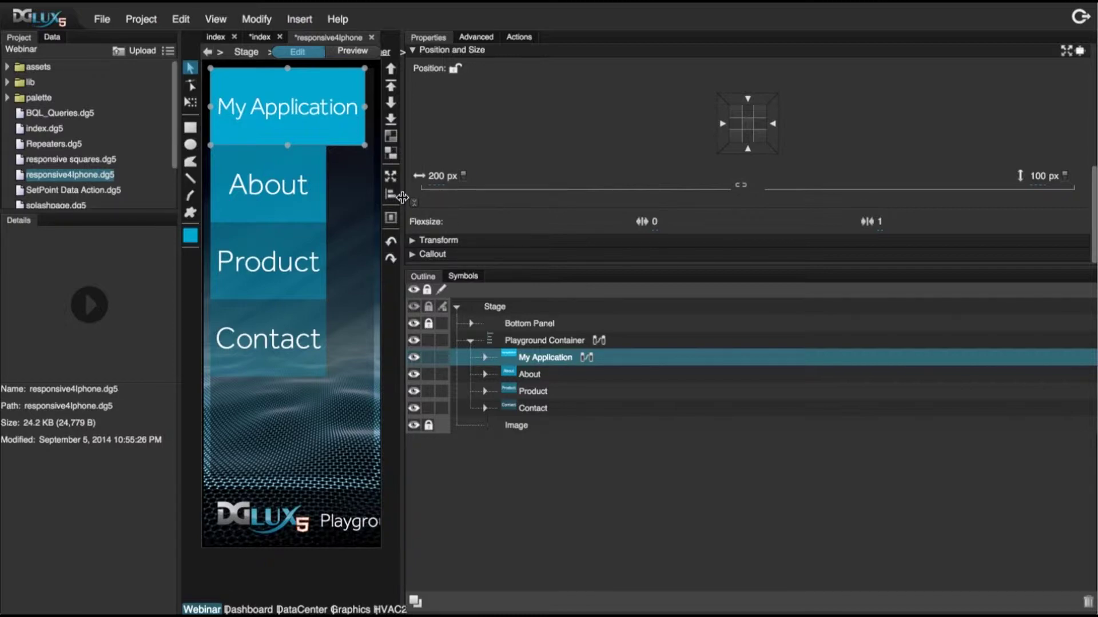
click(543, 376)
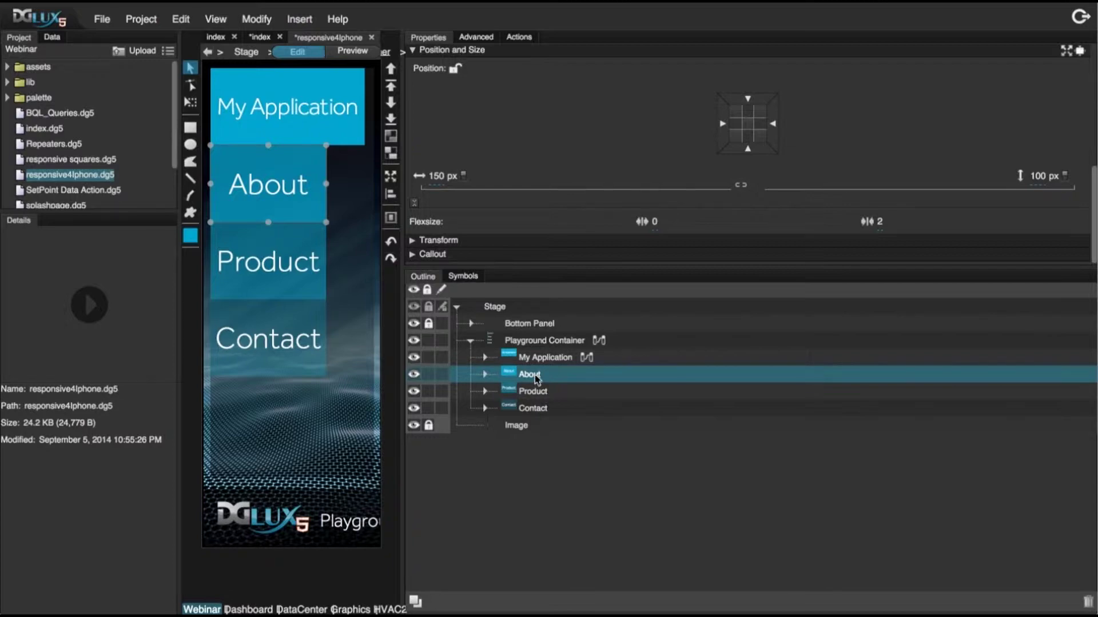
click(538, 392)
click(498, 408)
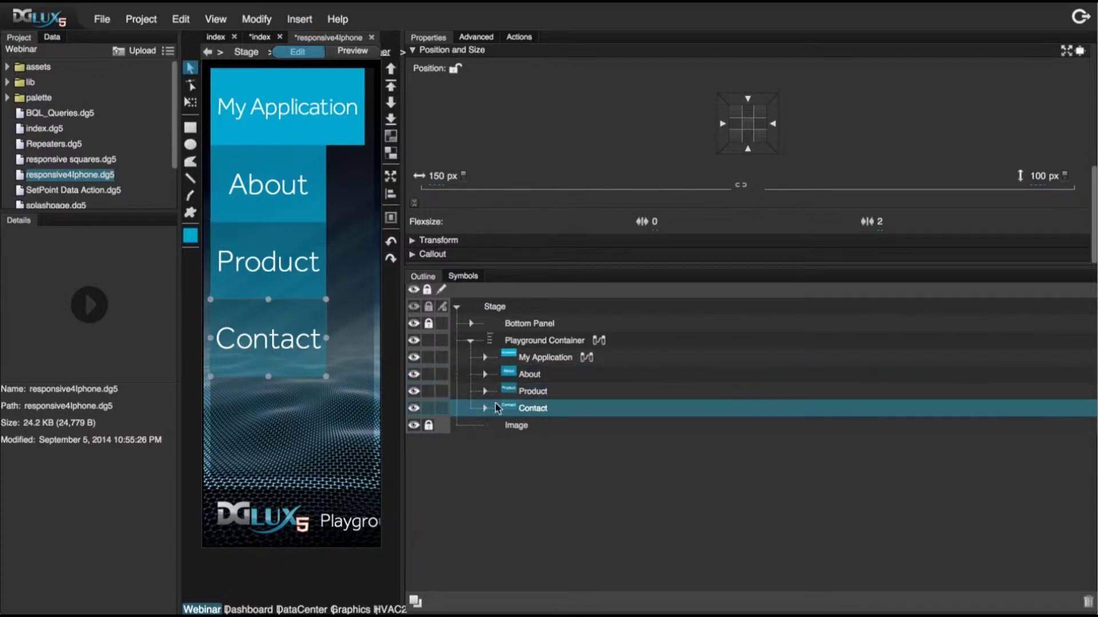
click(416, 356)
drag(402, 272, 847, 361)
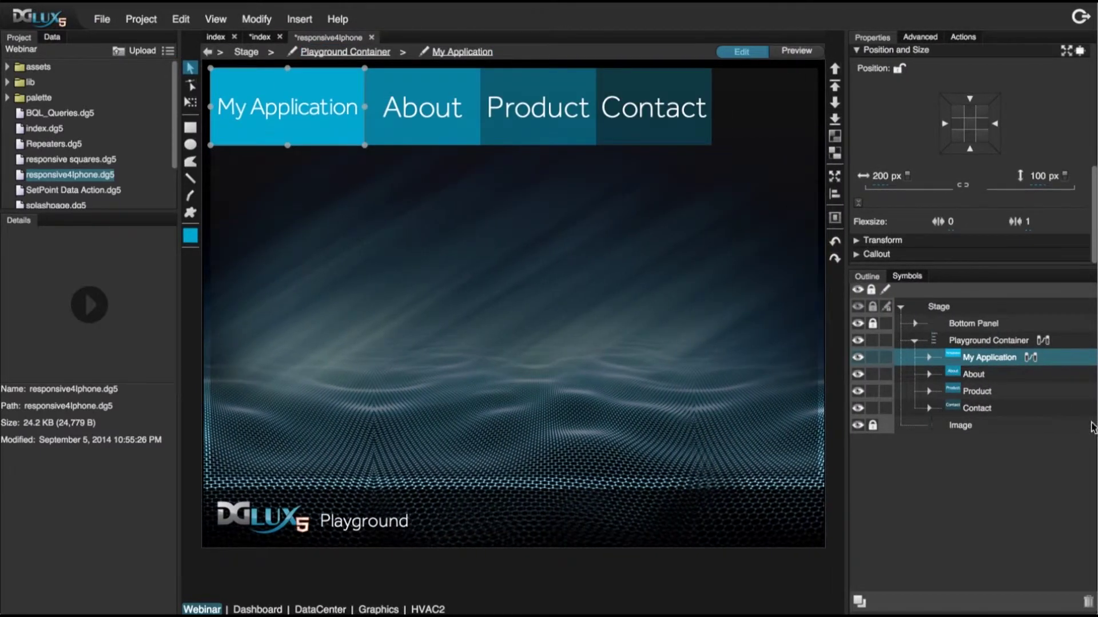
- Reselect the Playground Container and confirm its Wrap setting stays on wrap
click(1000, 342)
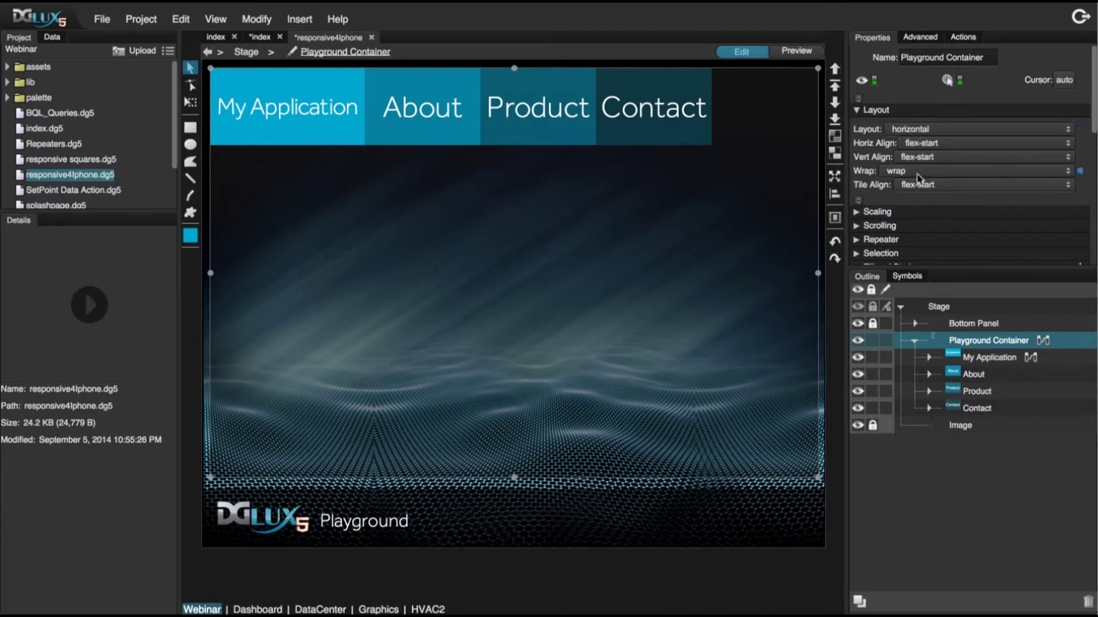
click(918, 171)
click(918, 156)
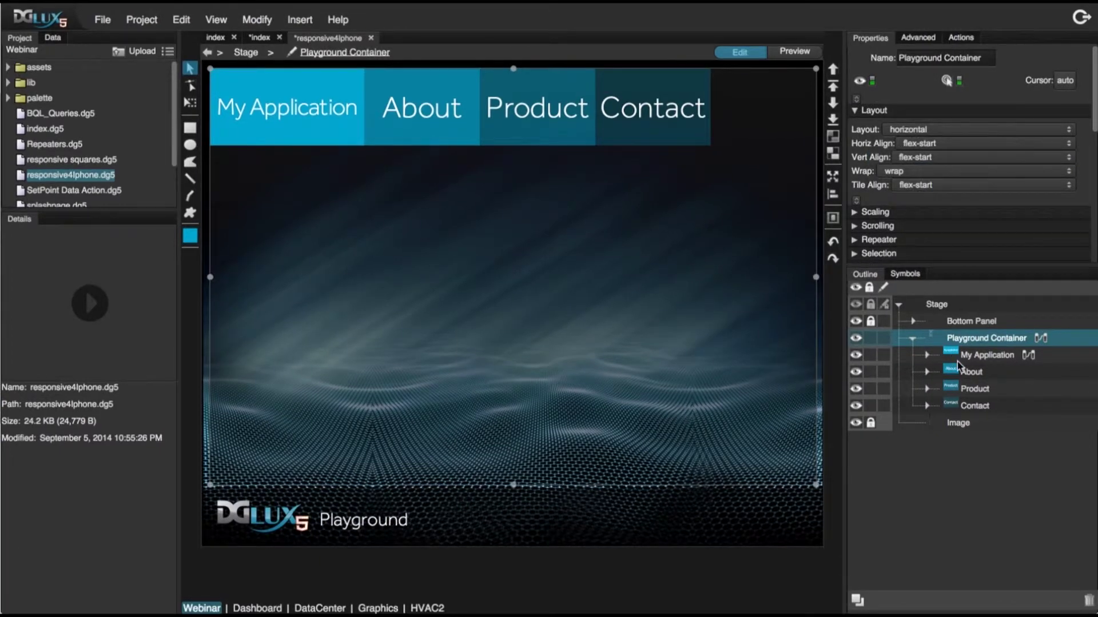
click(970, 357)
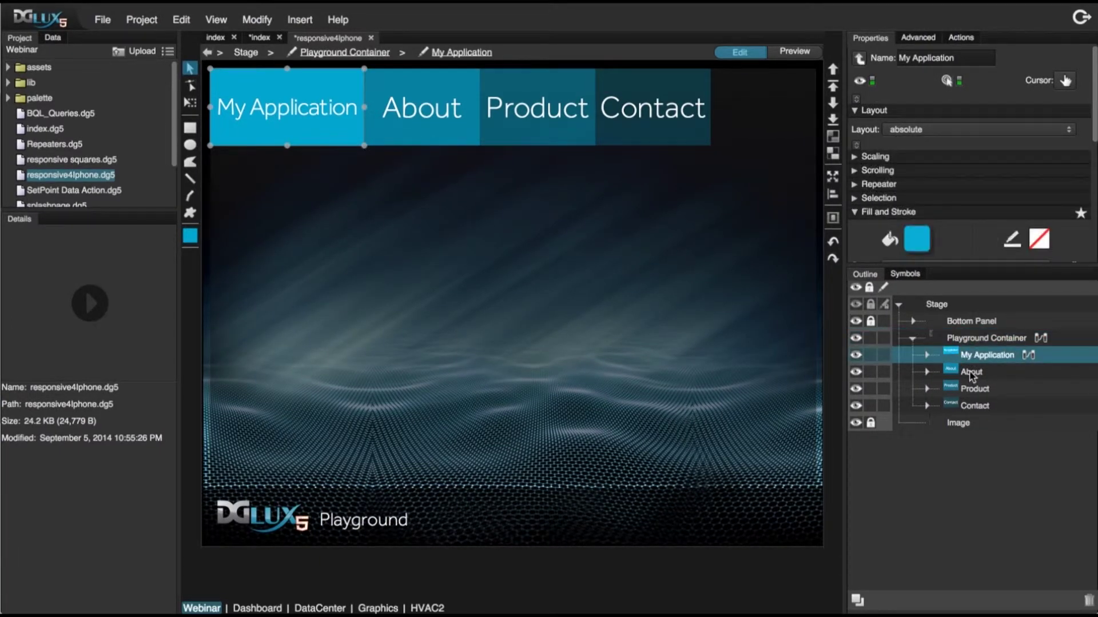
click(971, 375)
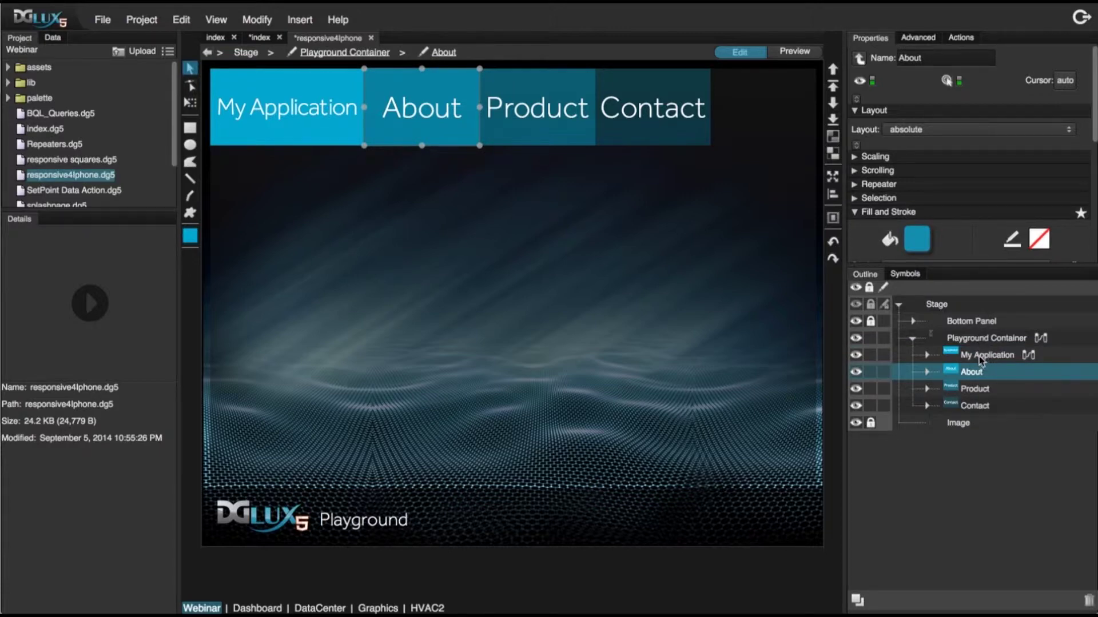
click(978, 357)
click(971, 340)
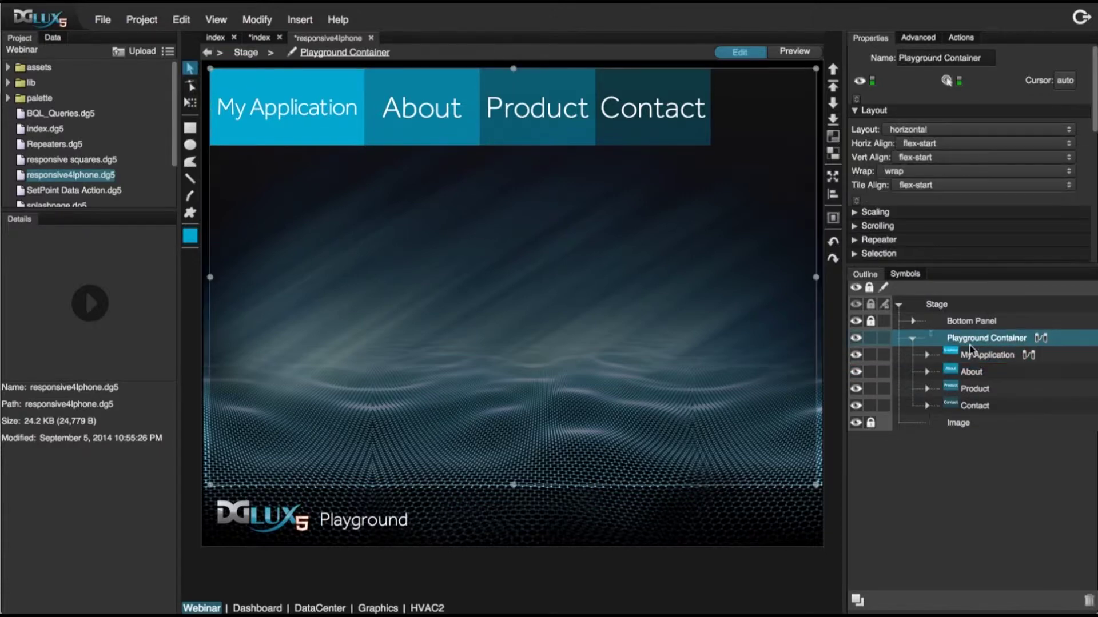
click(924, 128)
- Switch the layout to vertical and set all four menu items' Width to 100 %
click(917, 142)
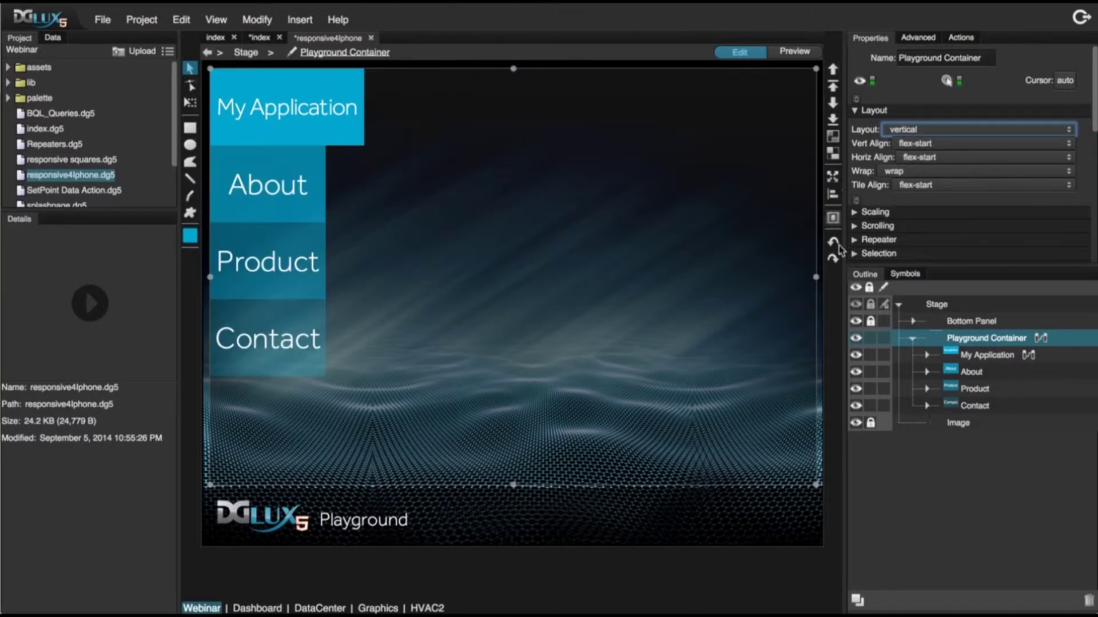
click(972, 355)
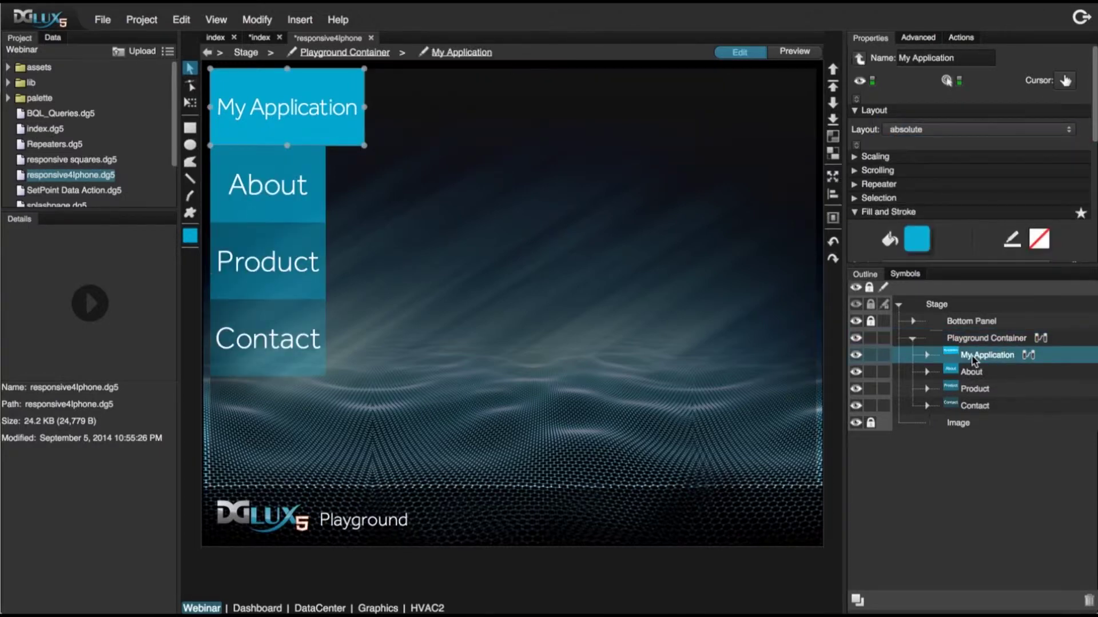
scroll(943, 245, down, 4)
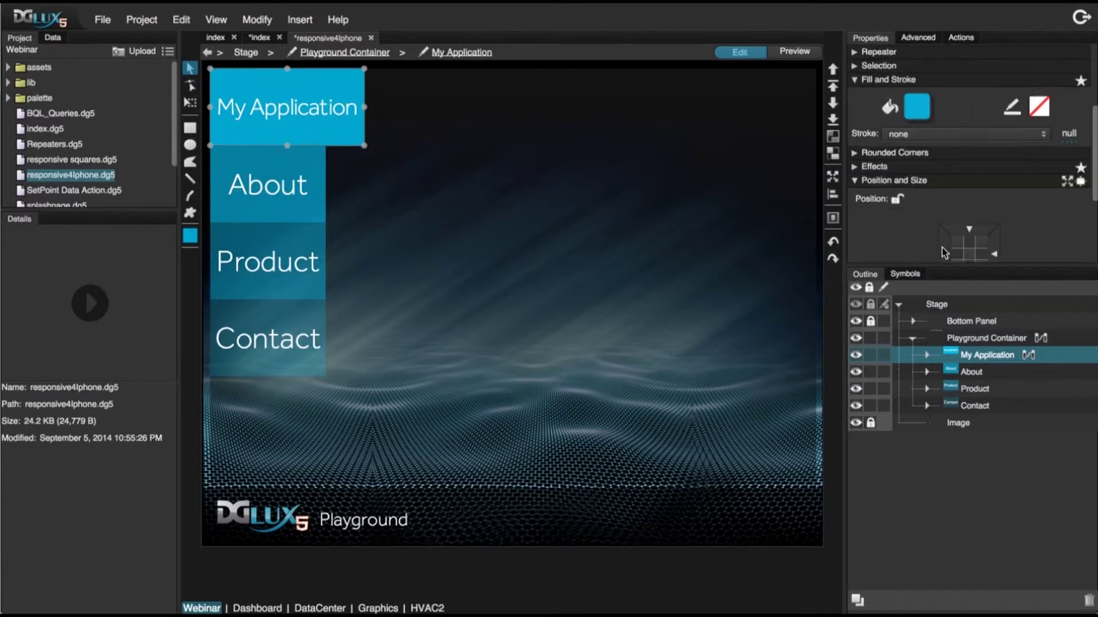
scroll(920, 237, down, 3)
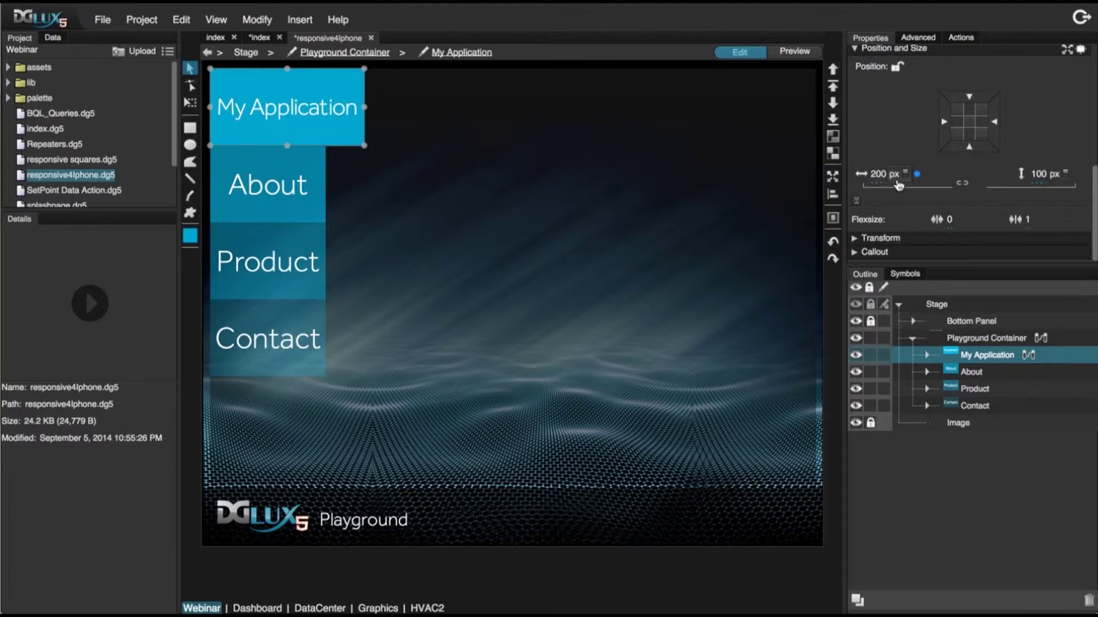
shift+click(991, 407)
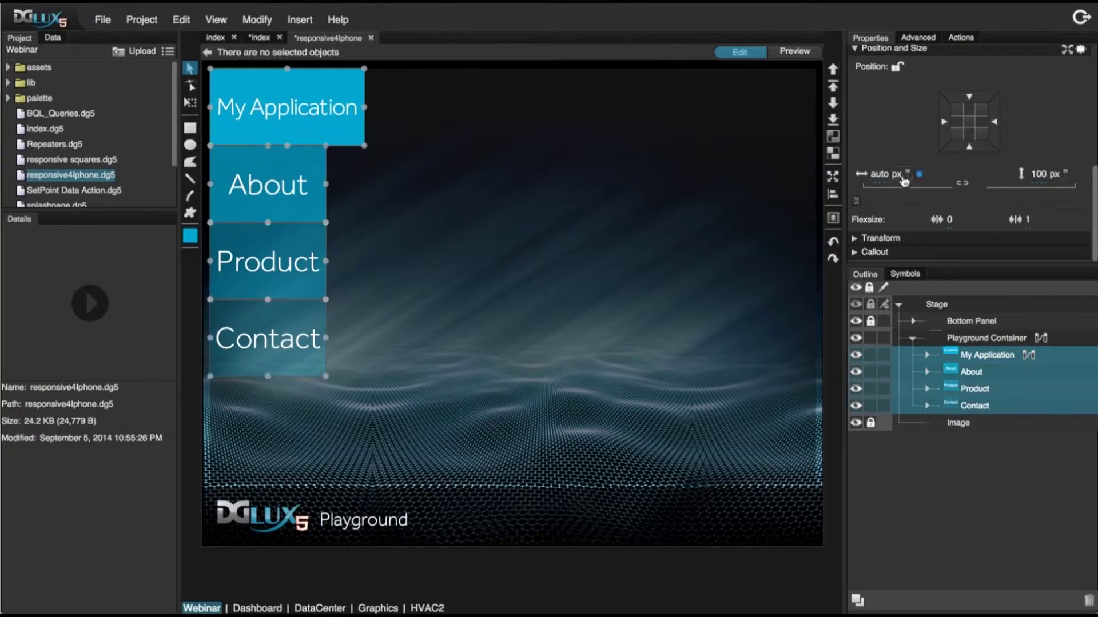
click(885, 174)
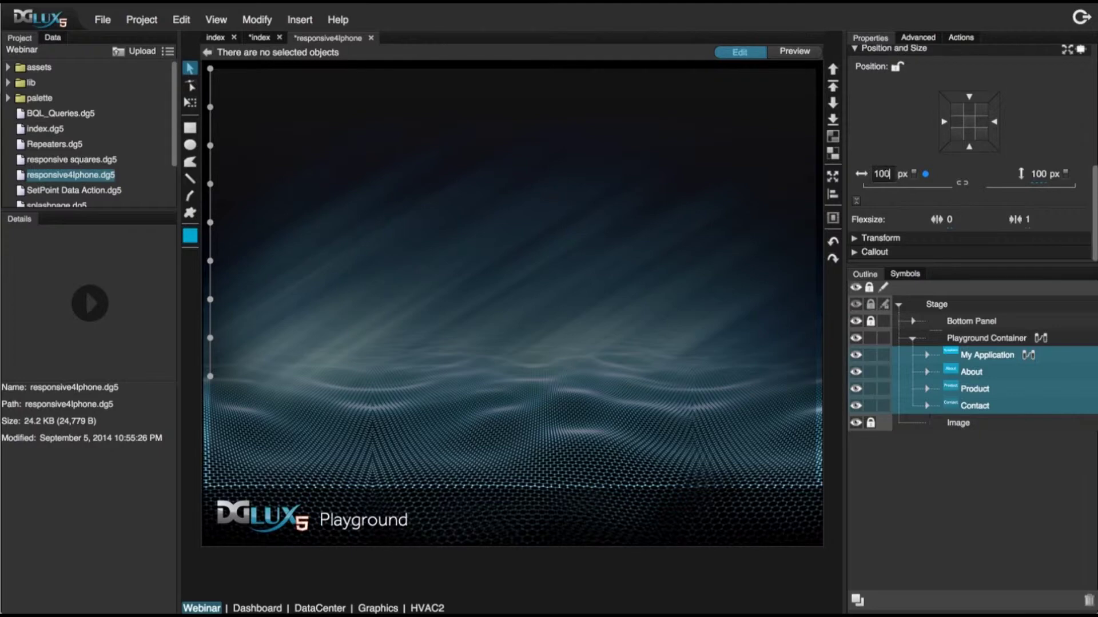
text(100 %)
key(Return)
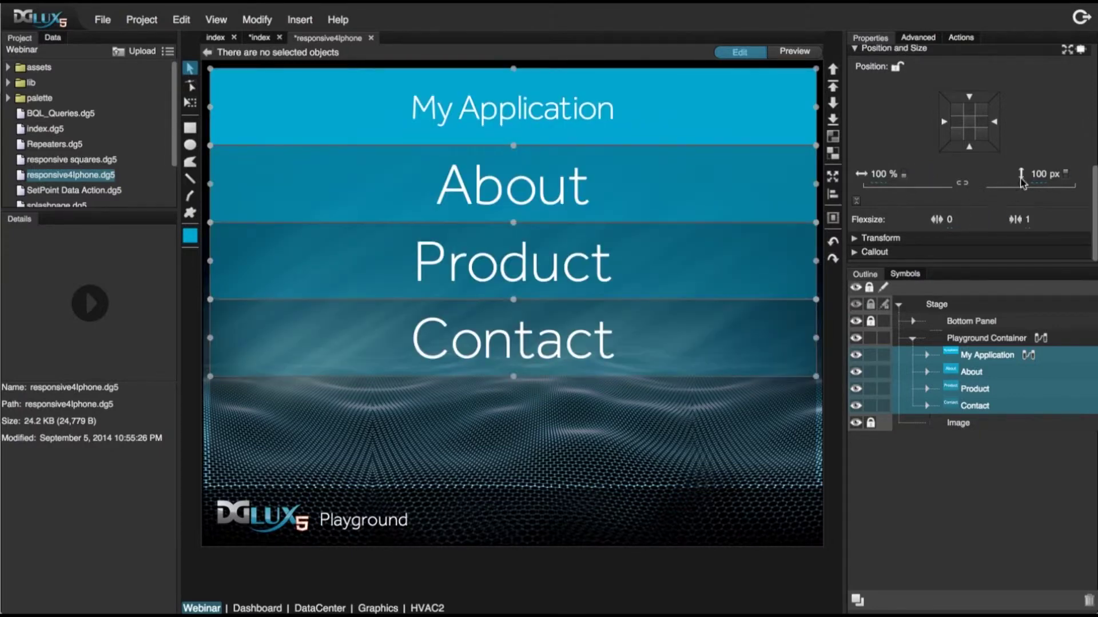
click(975, 357)
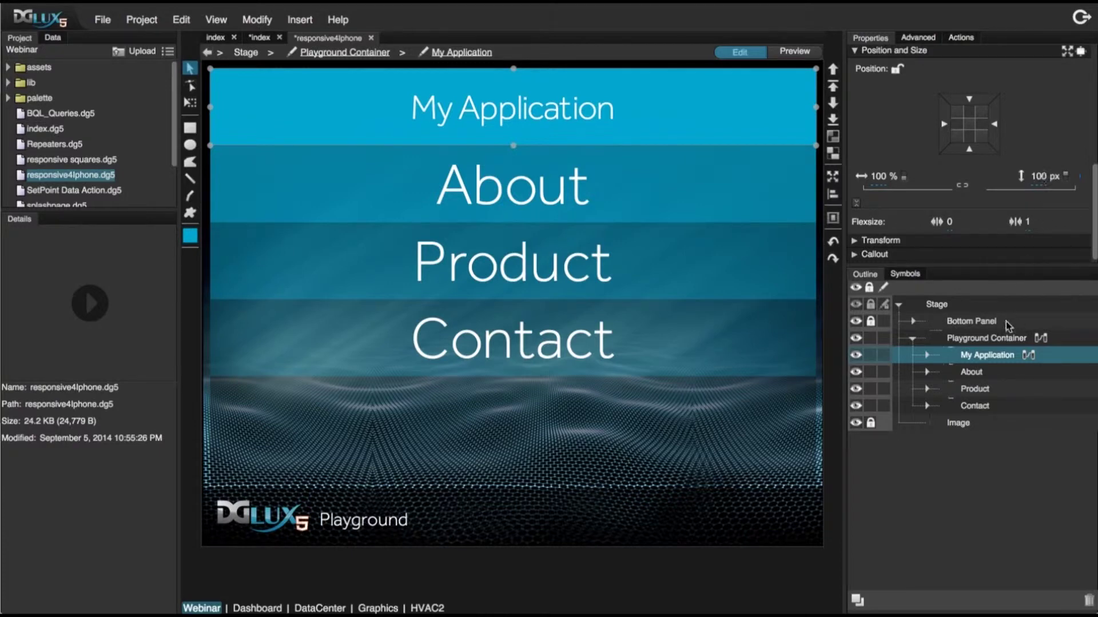
- Set the My Application header's Height to 125 px
double_click(1039, 176)
text(125)
key(Return)
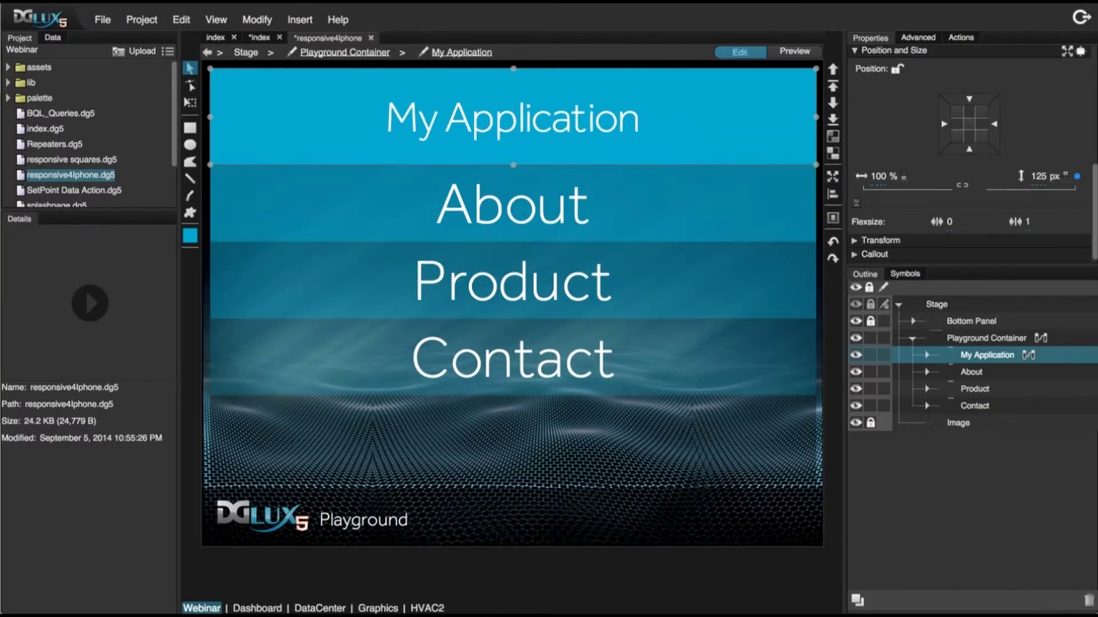
- Set the Height of Product, Contact and About to 75 px each
click(972, 373)
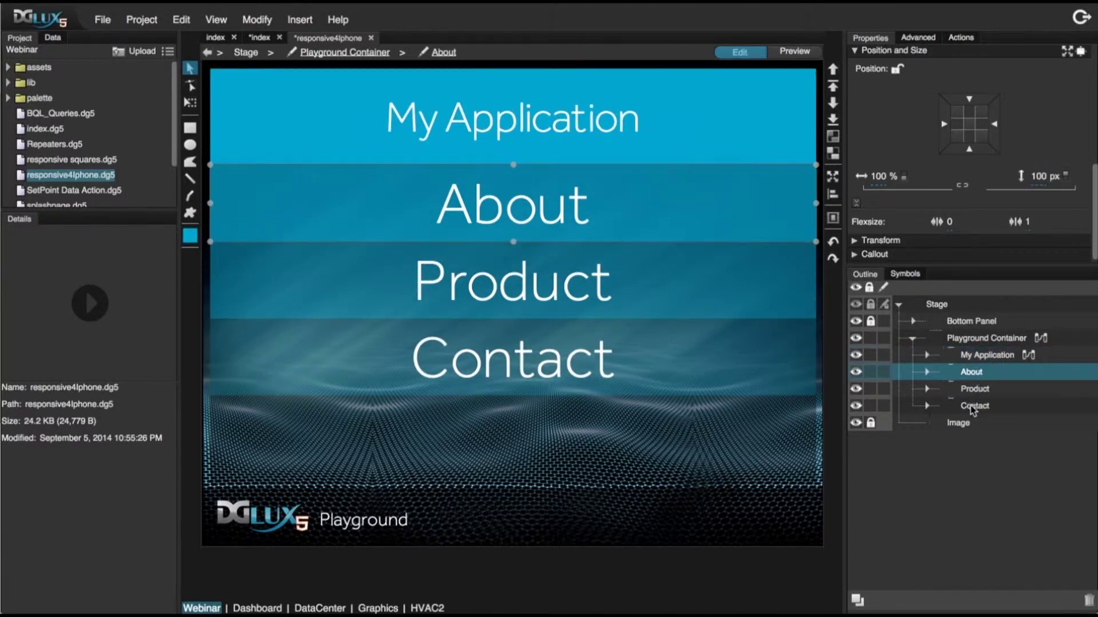
ctrl+click(974, 412)
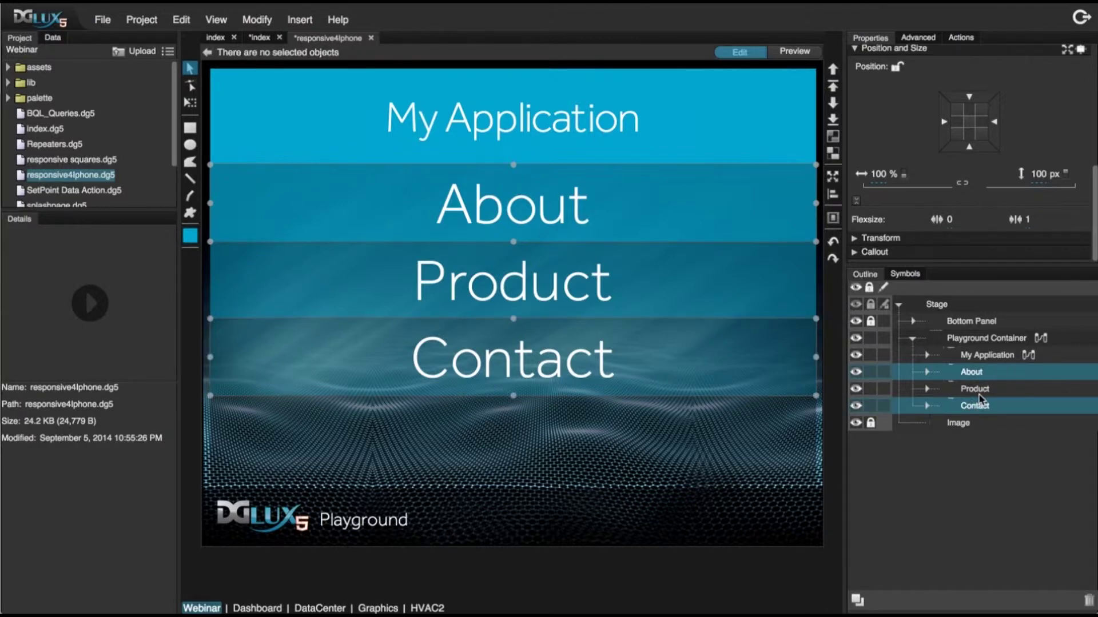
shift+click(979, 393)
double_click(1034, 174)
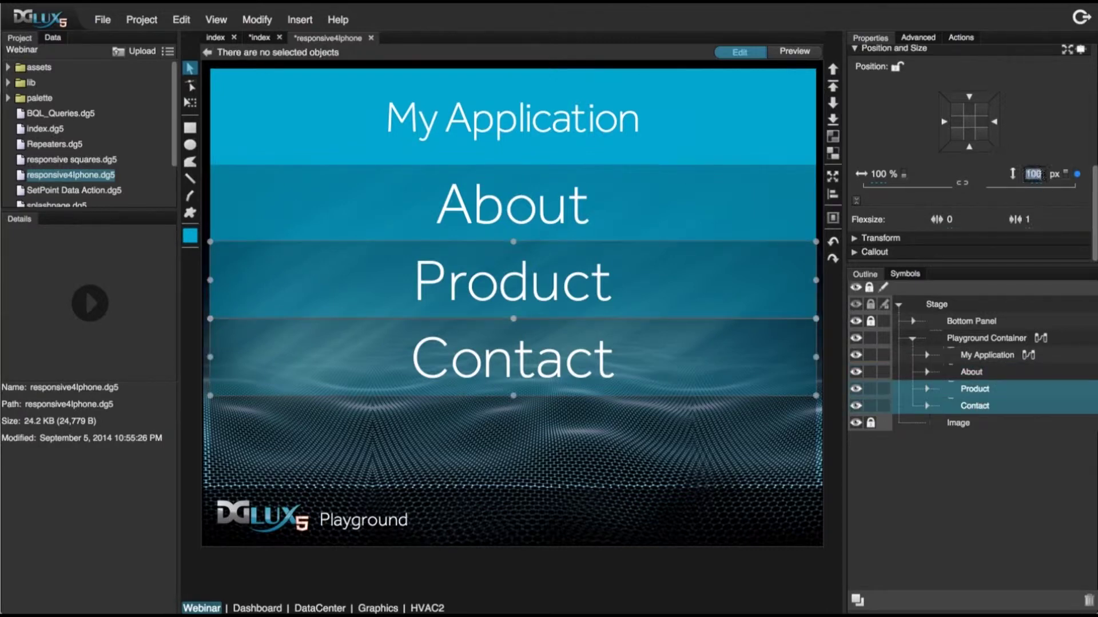
text(75)
key(Return)
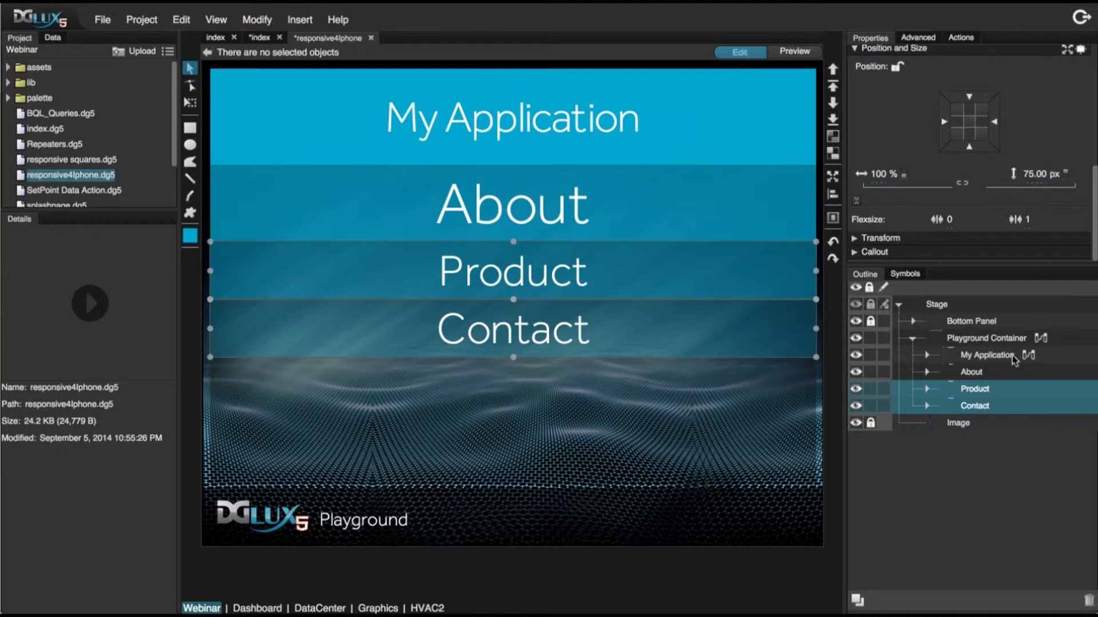
click(971, 372)
double_click(1037, 174)
text(75)
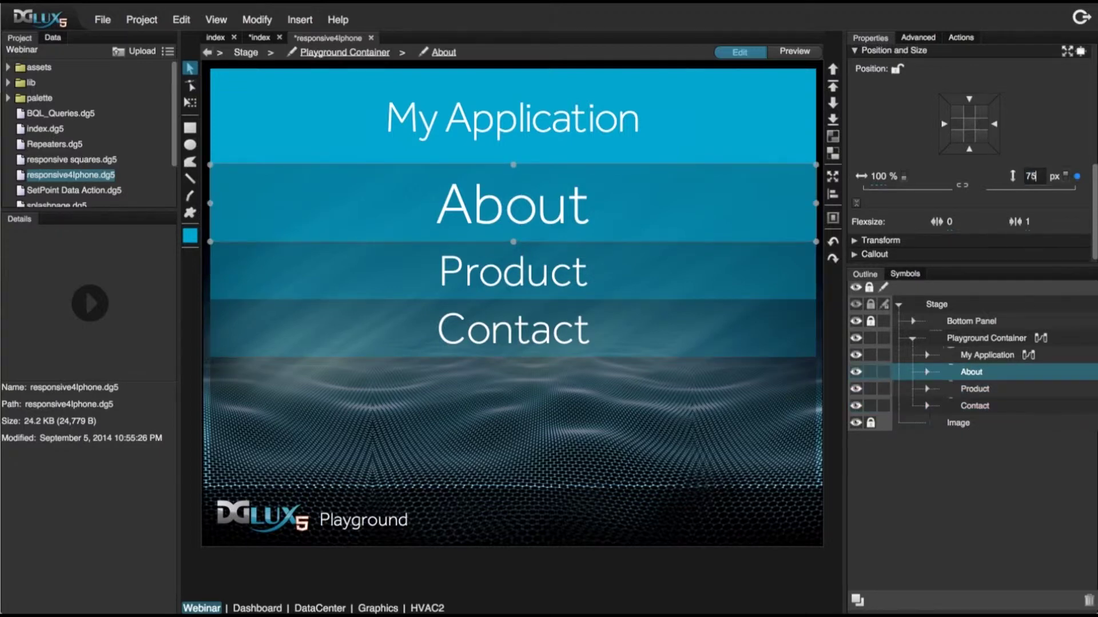
key(Return)
click(971, 362)
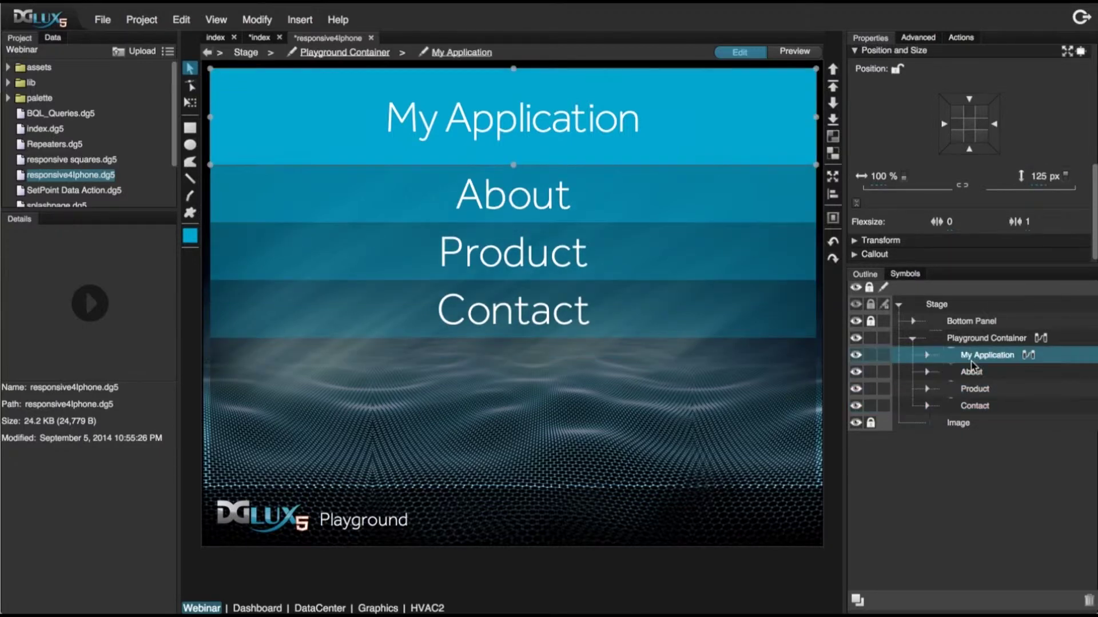
click(974, 339)
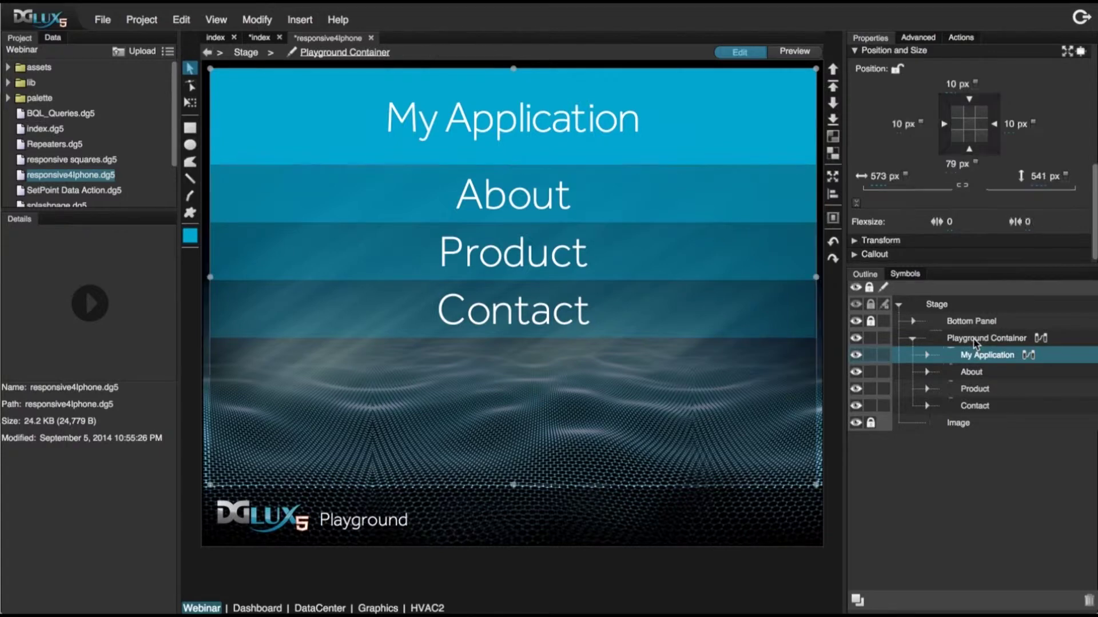
scroll(911, 215, up, 5)
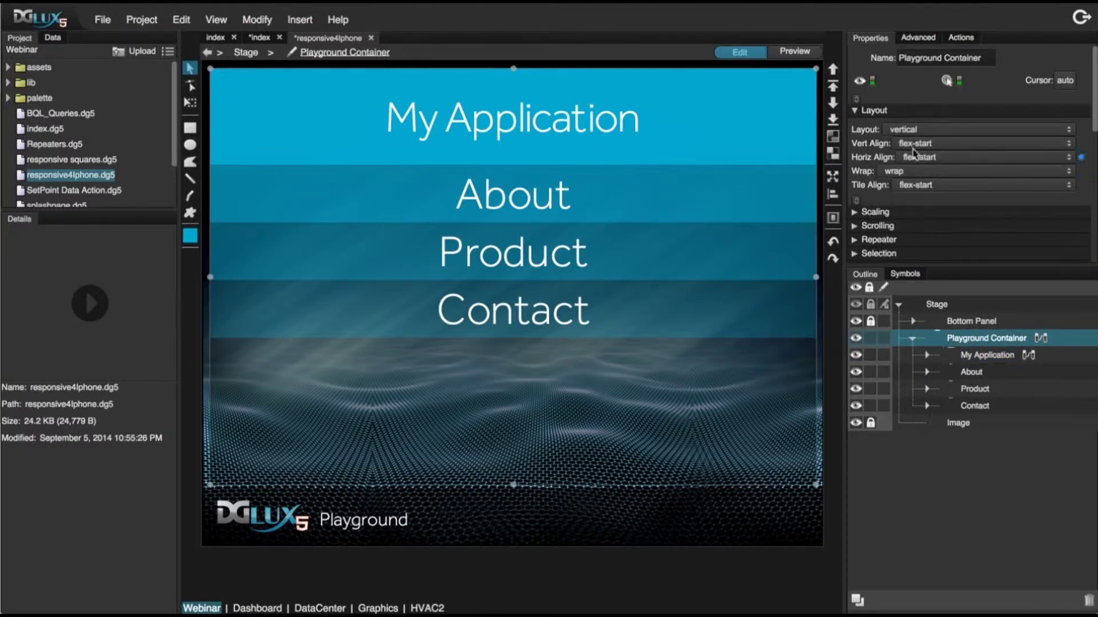
drag(974, 406, 985, 364)
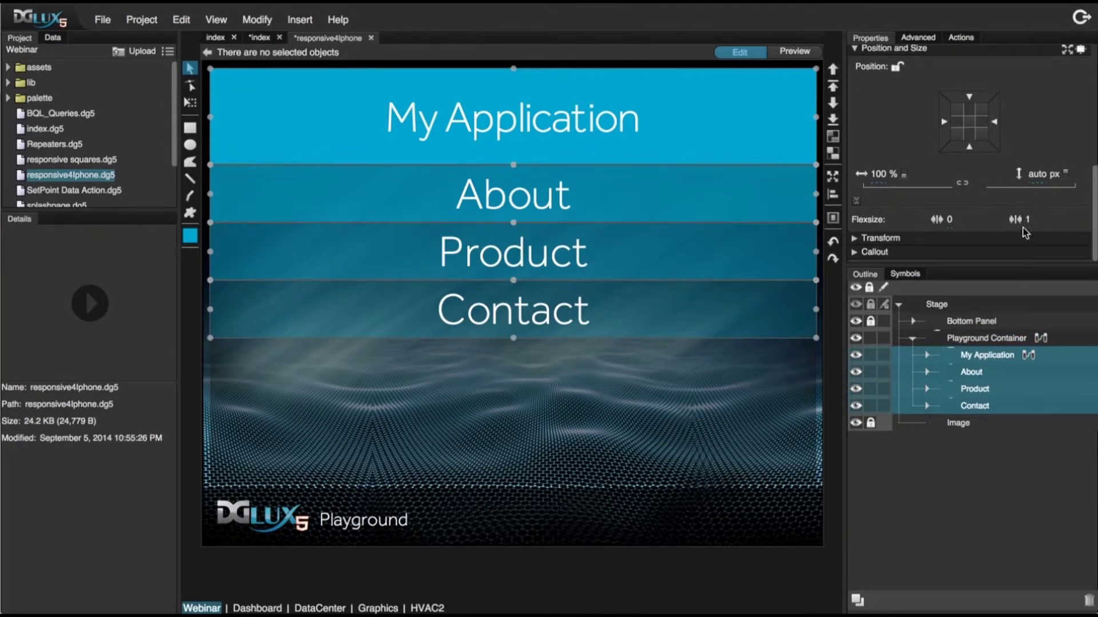
click(1027, 220)
key(Return)
click(513, 482)
mouse_move(514, 479)
mouse_down()
mouse_move(522, 216)
mouse_move(535, 491)
mouse_move(523, 176)
mouse_move(546, 490)
mouse_move(527, 213)
mouse_move(521, 470)
mouse_move(532, 343)
mouse_move(522, 273)
mouse_move(542, 385)
mouse_move(541, 421)
mouse_move(508, 203)
mouse_move(530, 480)
mouse_up()
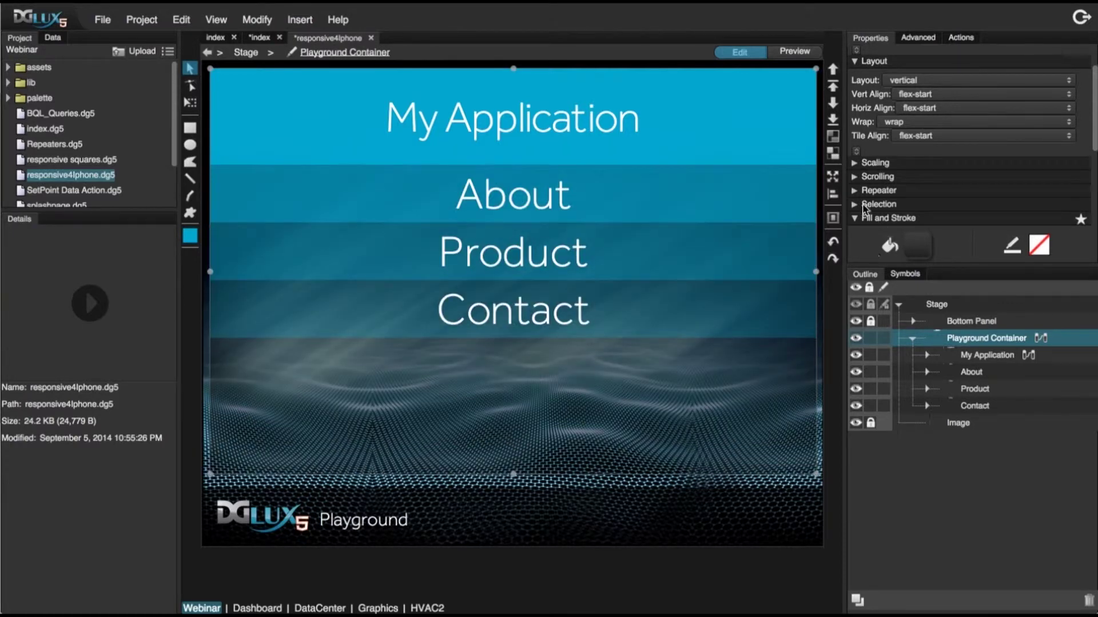
- Set Wrap to nowrap, then resize the container to 244 px and 160 px tall to test
click(895, 122)
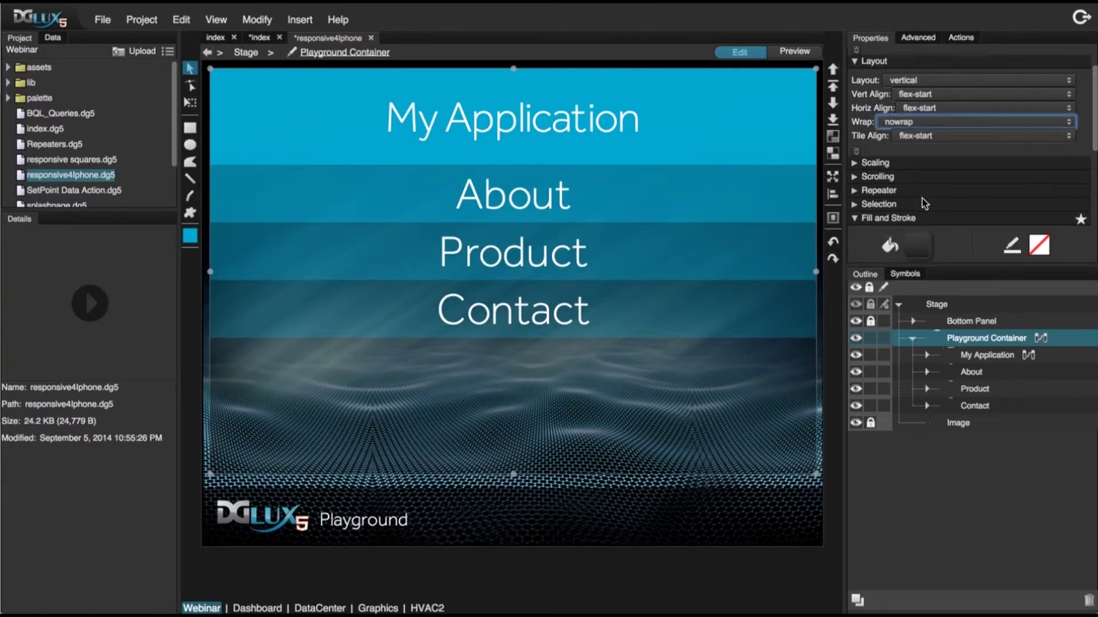
scroll(921, 201, down, 5)
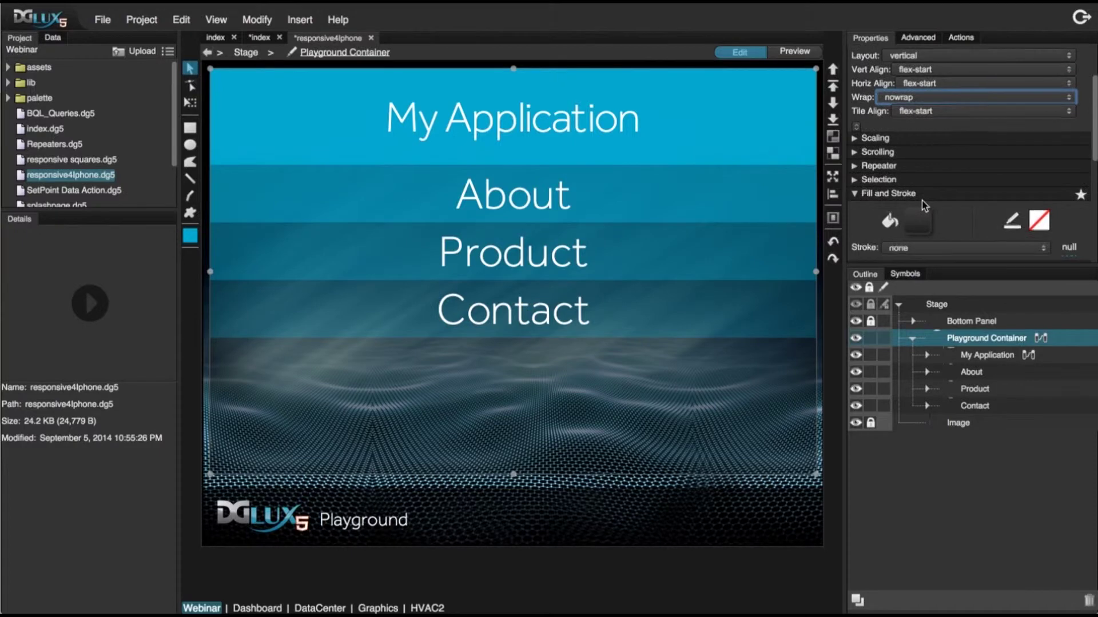
click(984, 373)
click(975, 407)
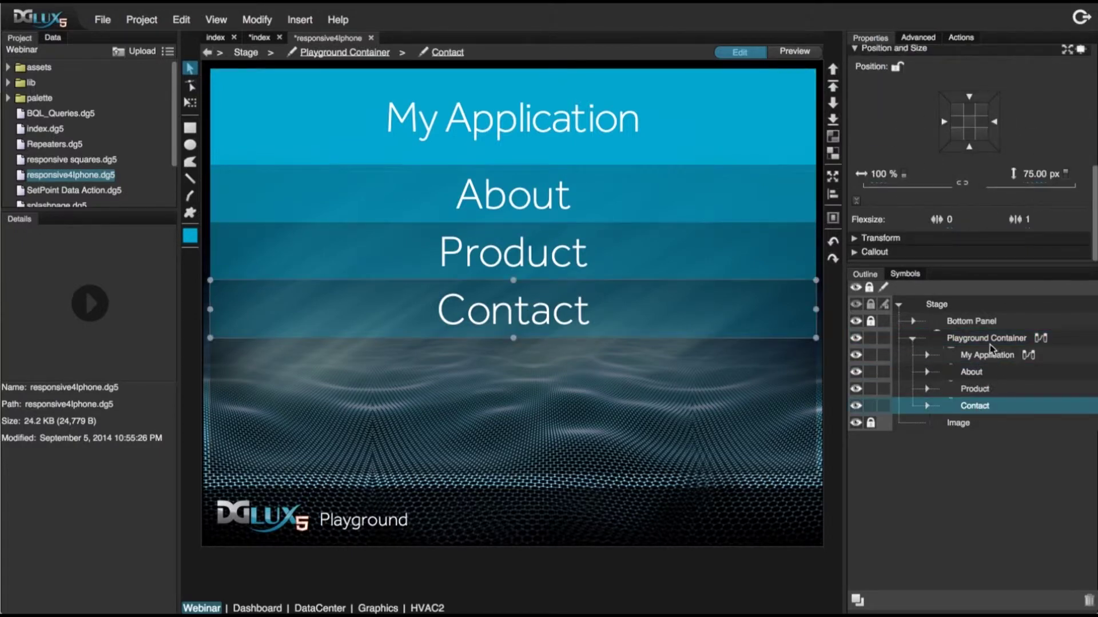
click(797, 337)
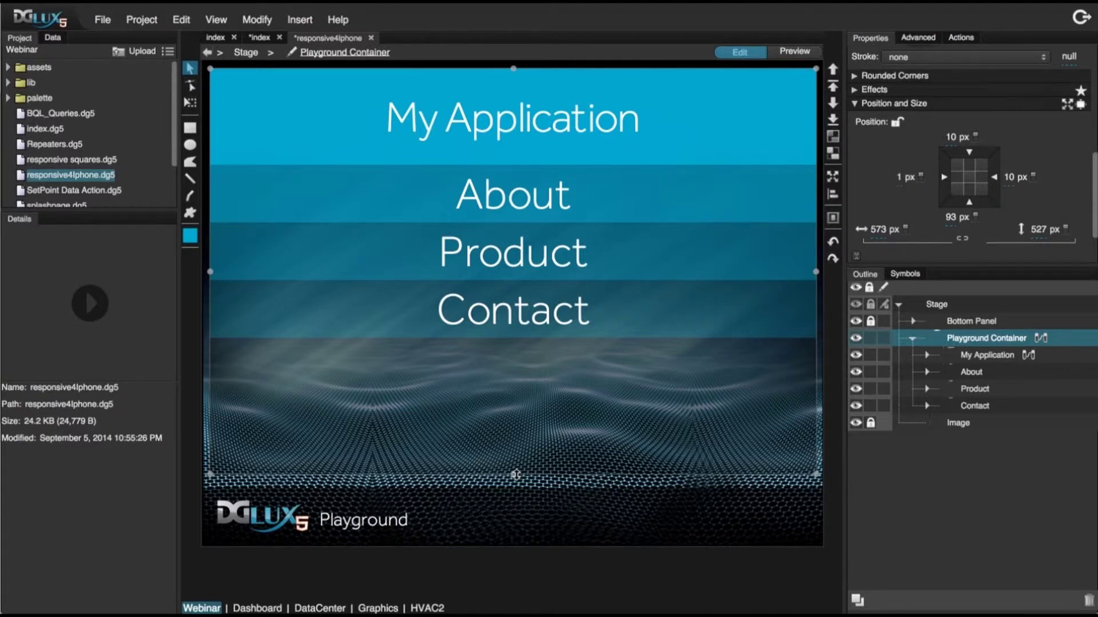
drag(515, 475, 509, 172)
drag(517, 244, 593, 475)
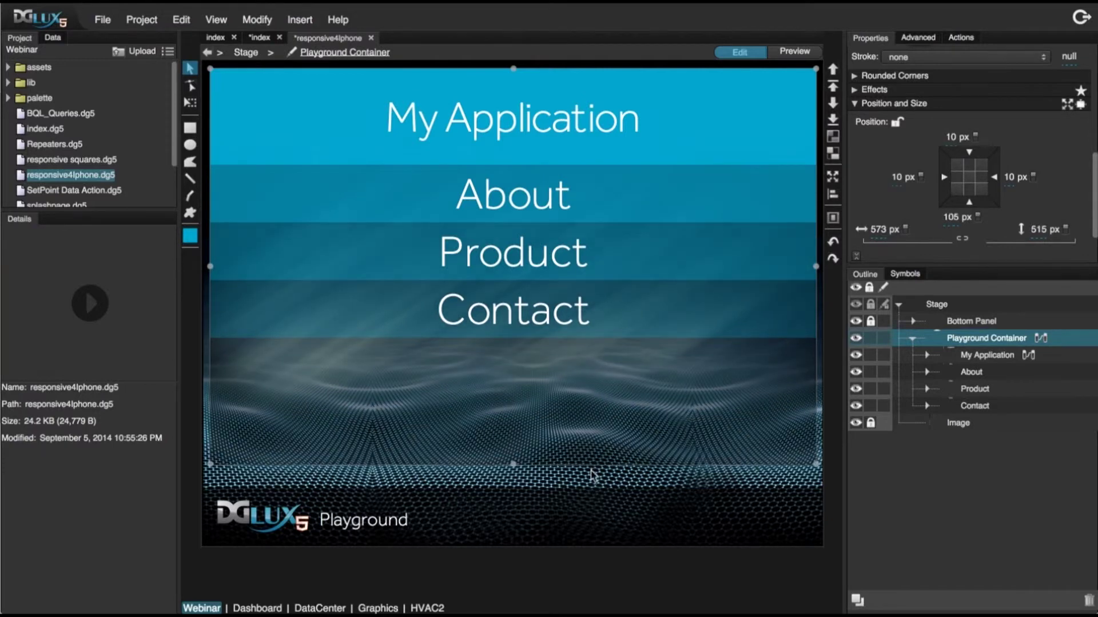
click(965, 357)
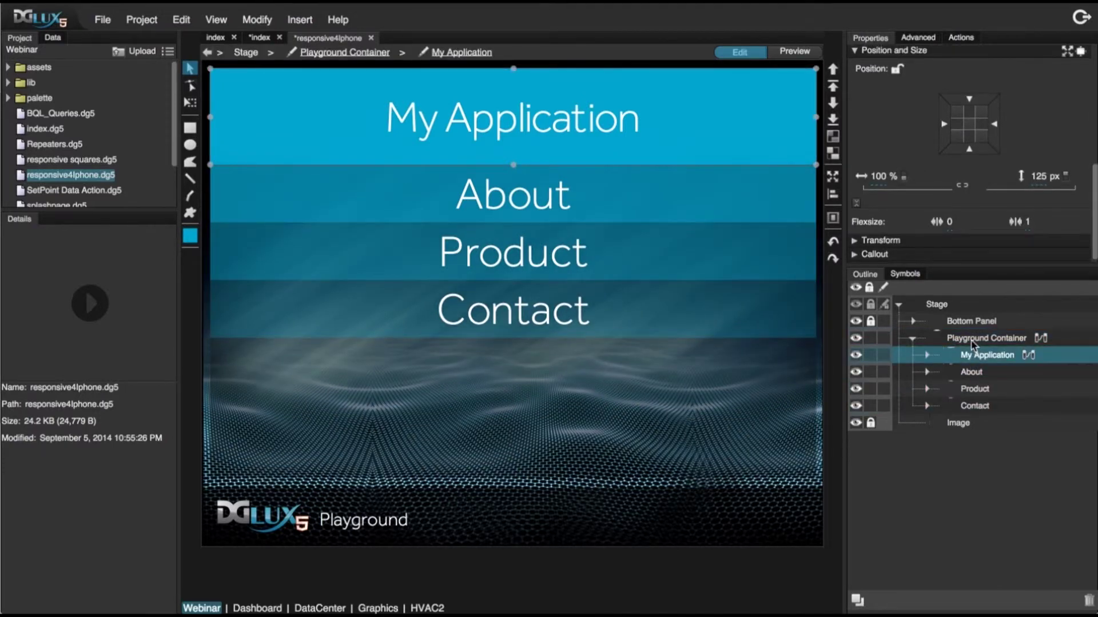
- Give About, Product and Contact a second Flexsize value of 2, leaving My Application at 1
click(971, 340)
scroll(932, 223, up, 5)
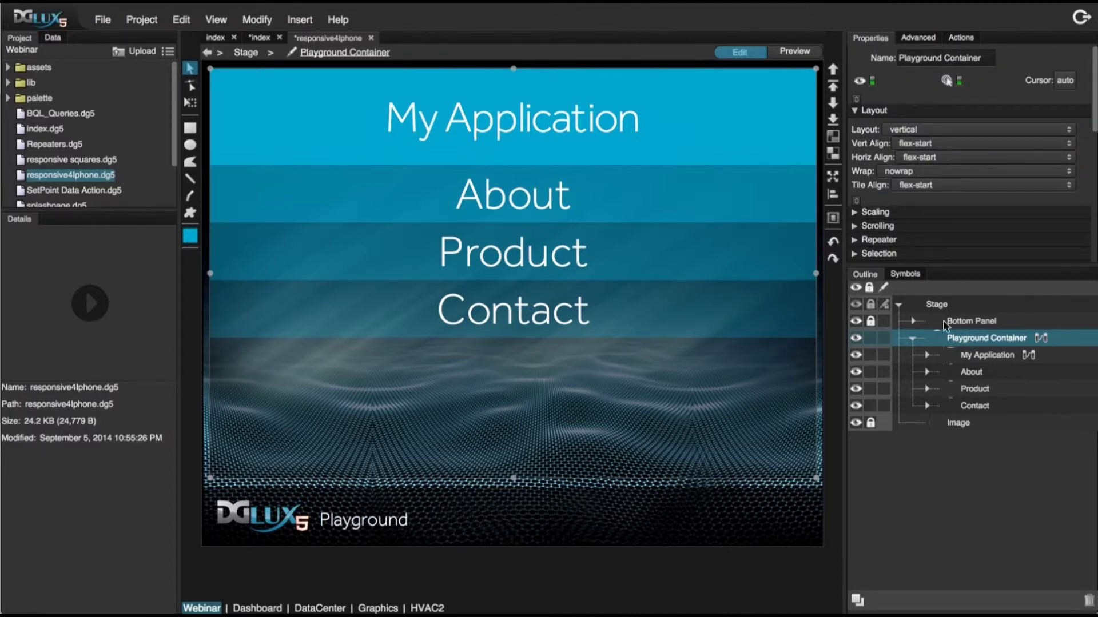
click(965, 375)
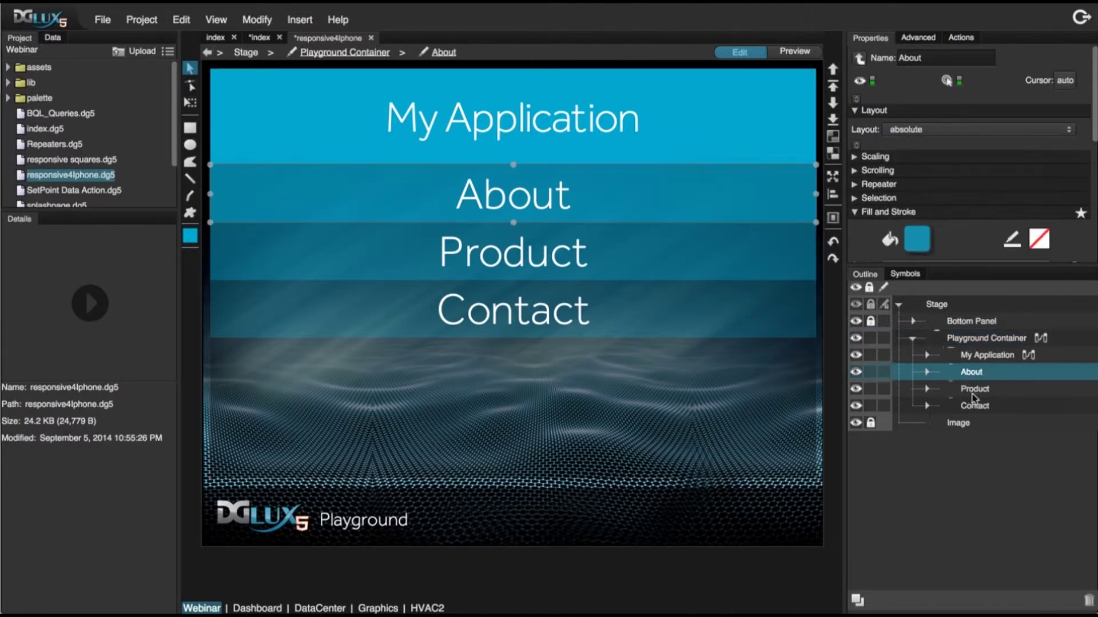
shift+click(988, 410)
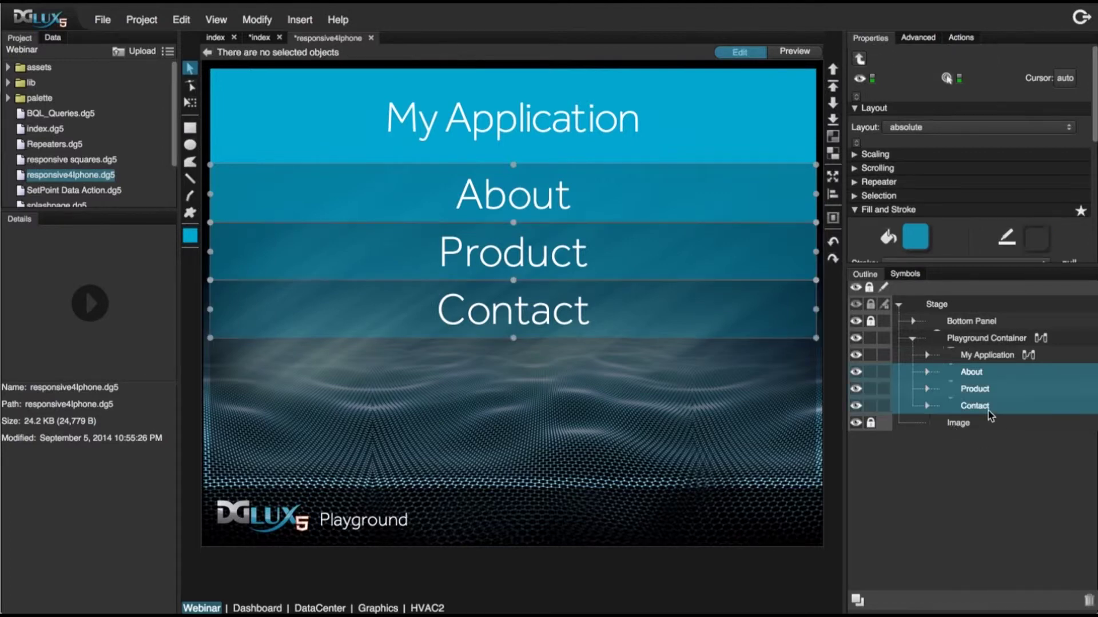
scroll(933, 229, down, 5)
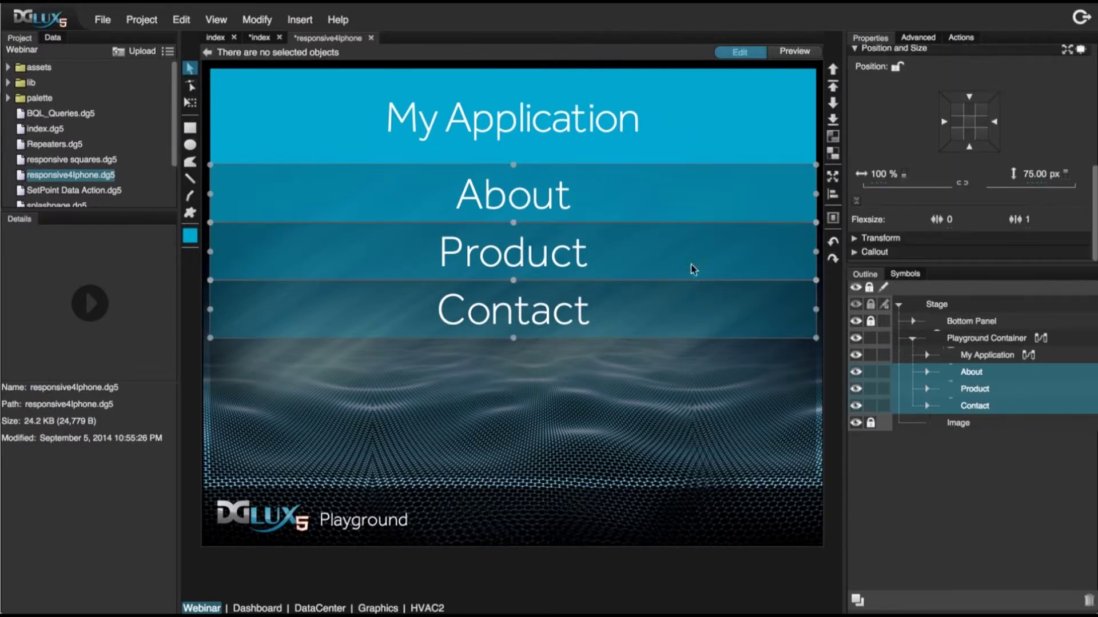
click(1029, 219)
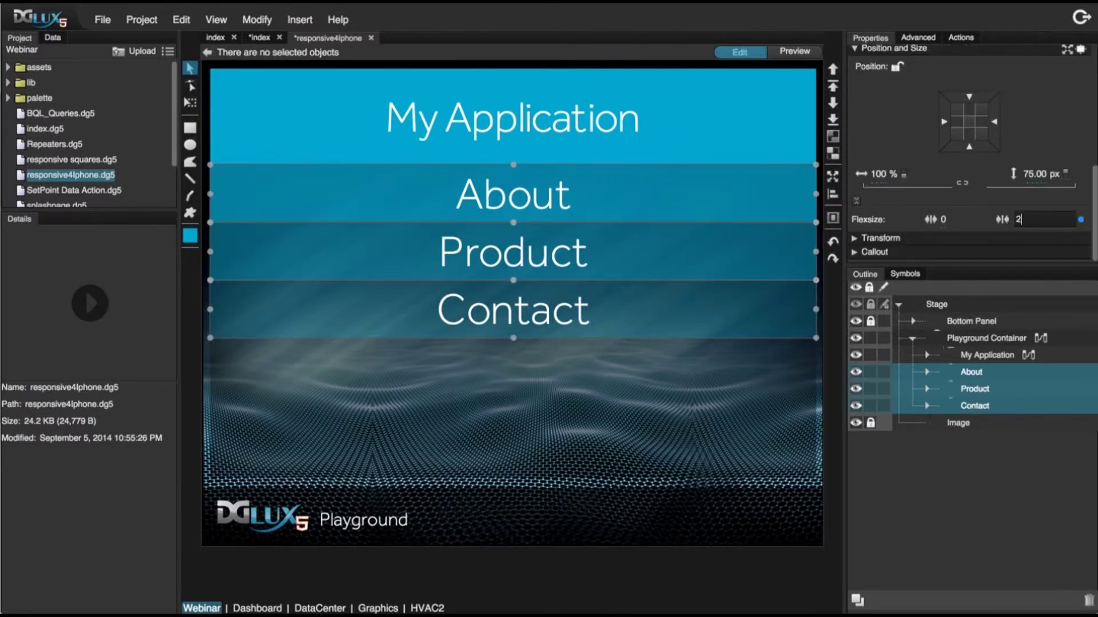
key(Return)
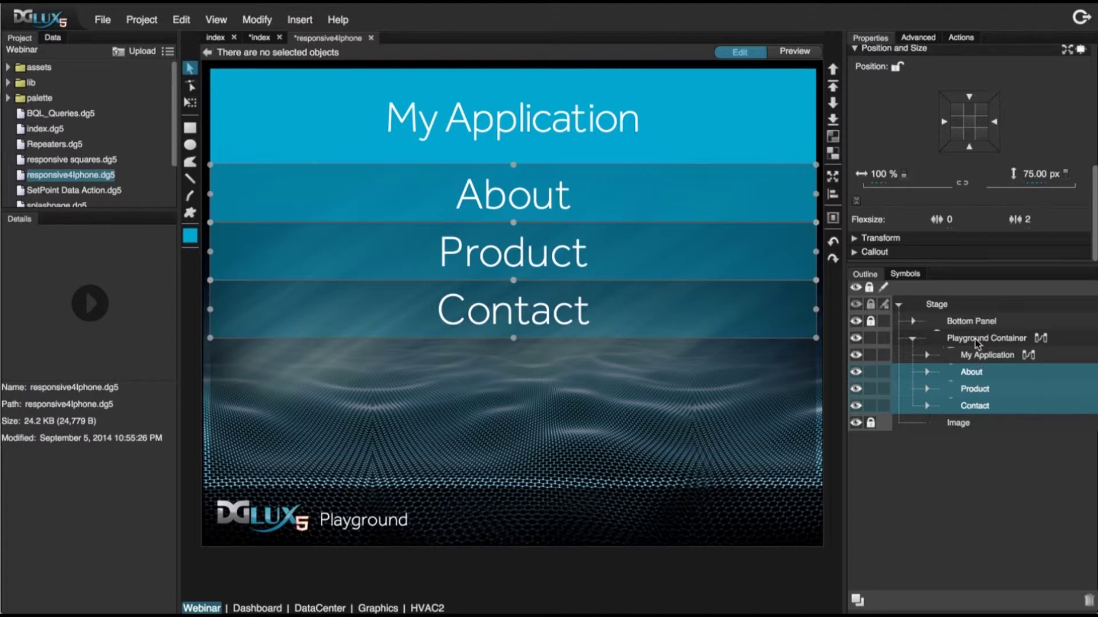
click(979, 357)
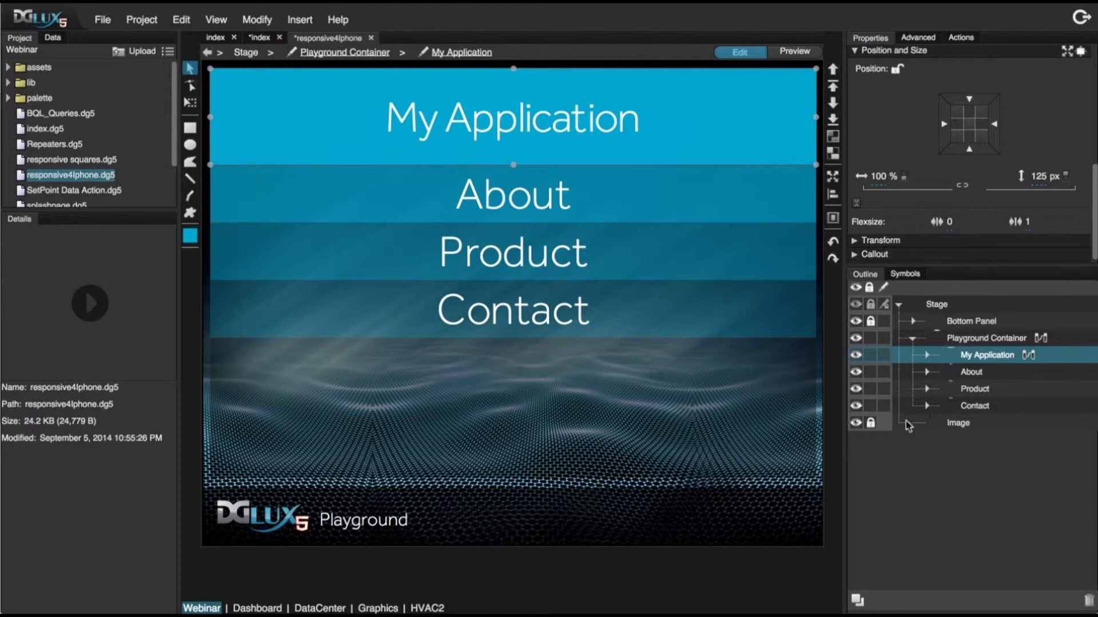
- Drag the Playground Container's bottom edge up to about 93 px high
click(968, 339)
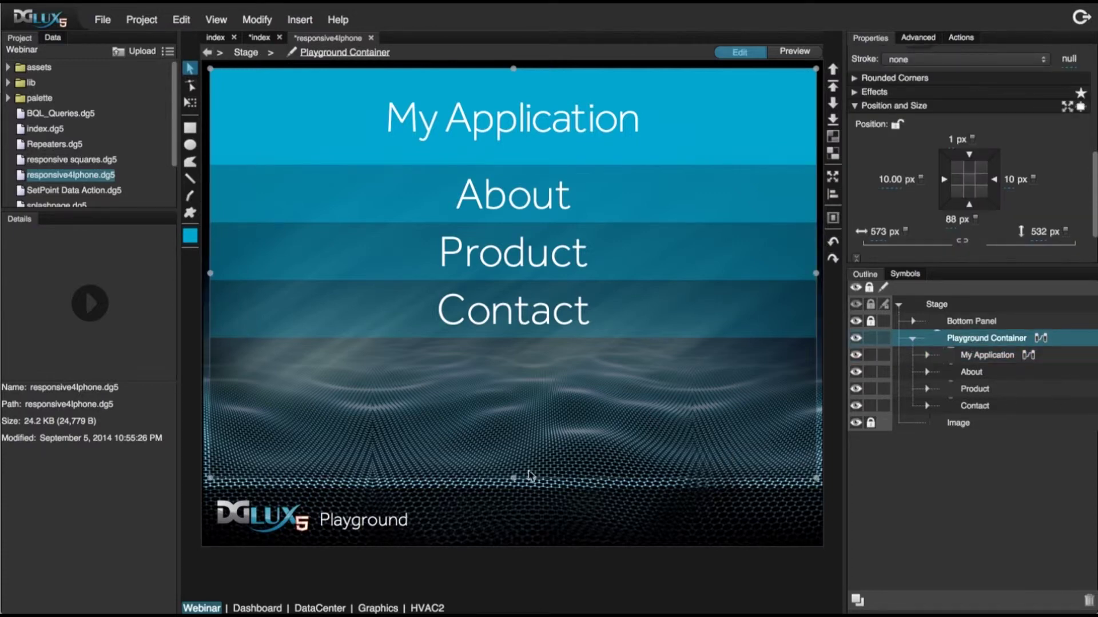
drag(515, 478, 502, 139)
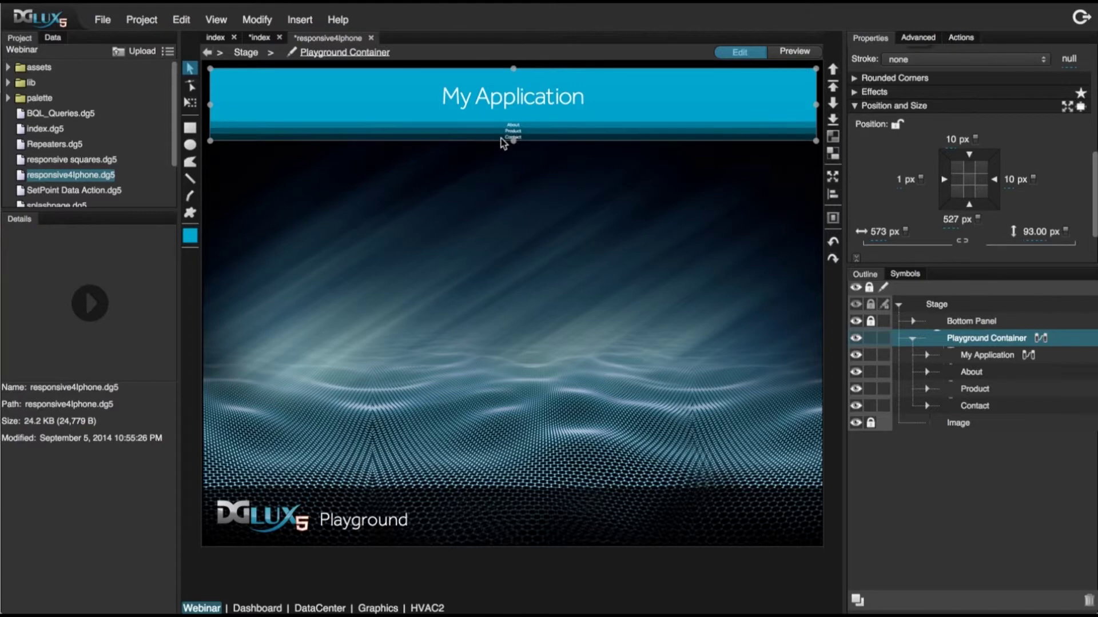
click(925, 373)
- Turn off visibility of the Text1 labels under About, Product and Contact
click(925, 372)
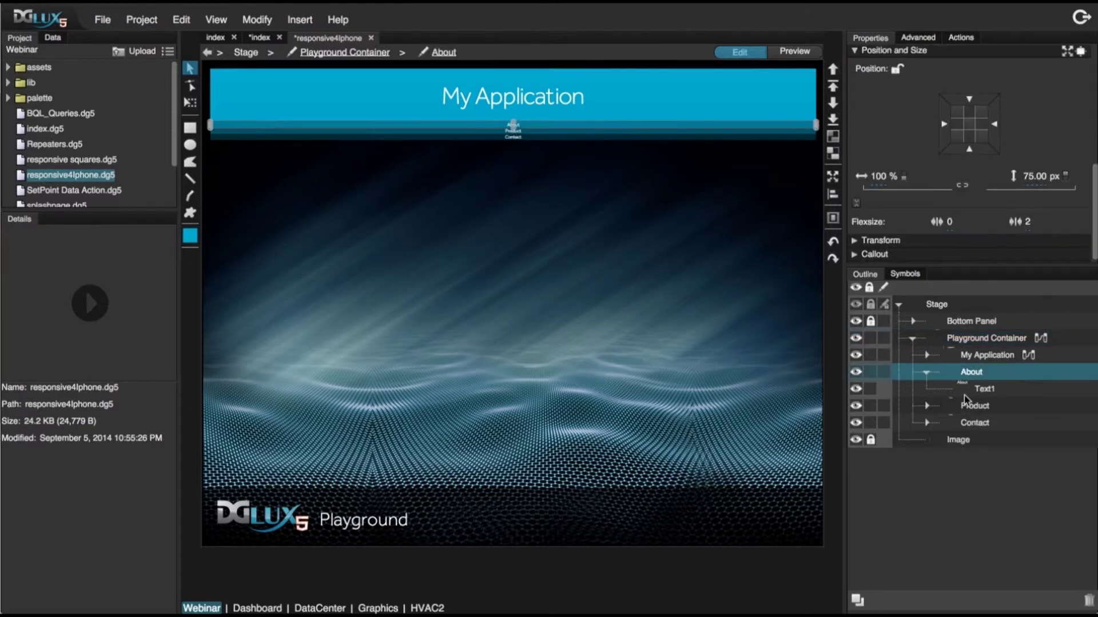
click(958, 391)
scroll(926, 235, up, 5)
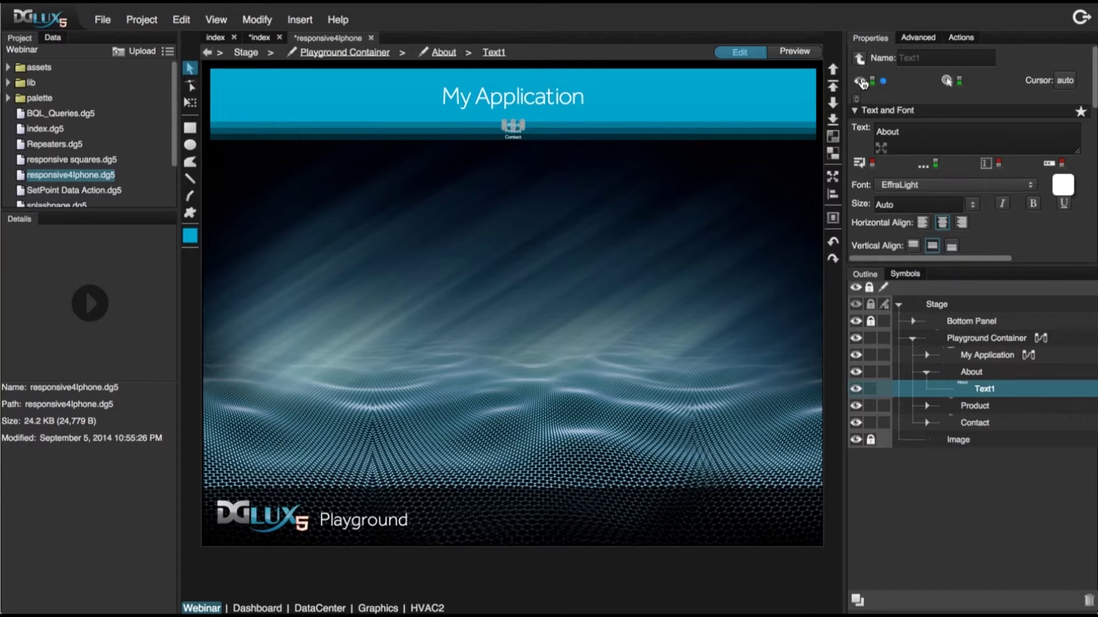
click(860, 81)
click(928, 406)
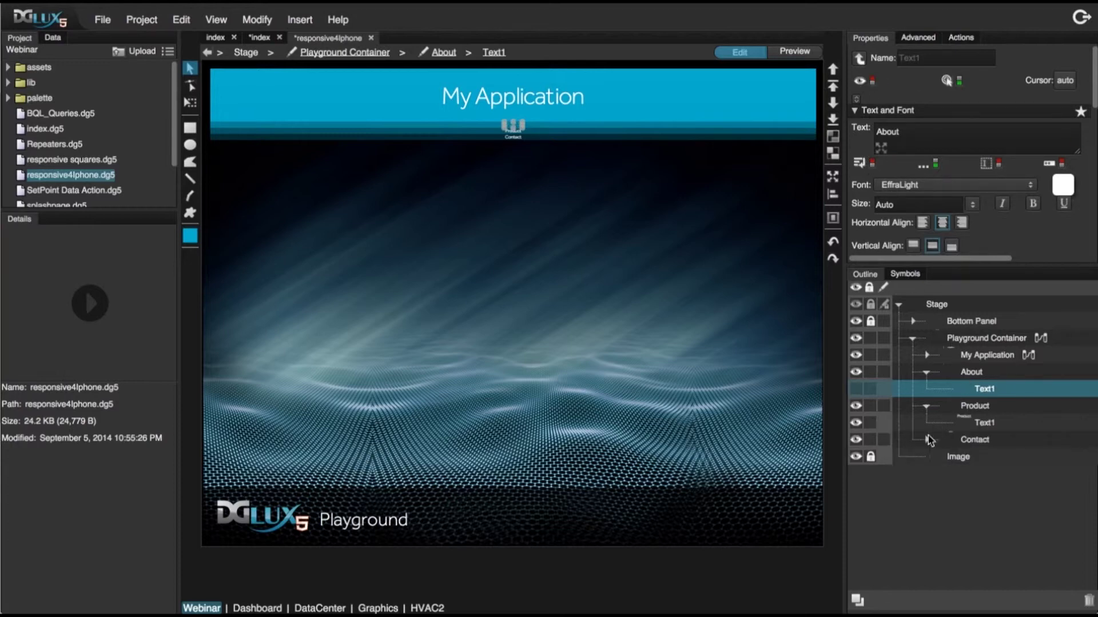
click(927, 439)
click(983, 424)
click(860, 80)
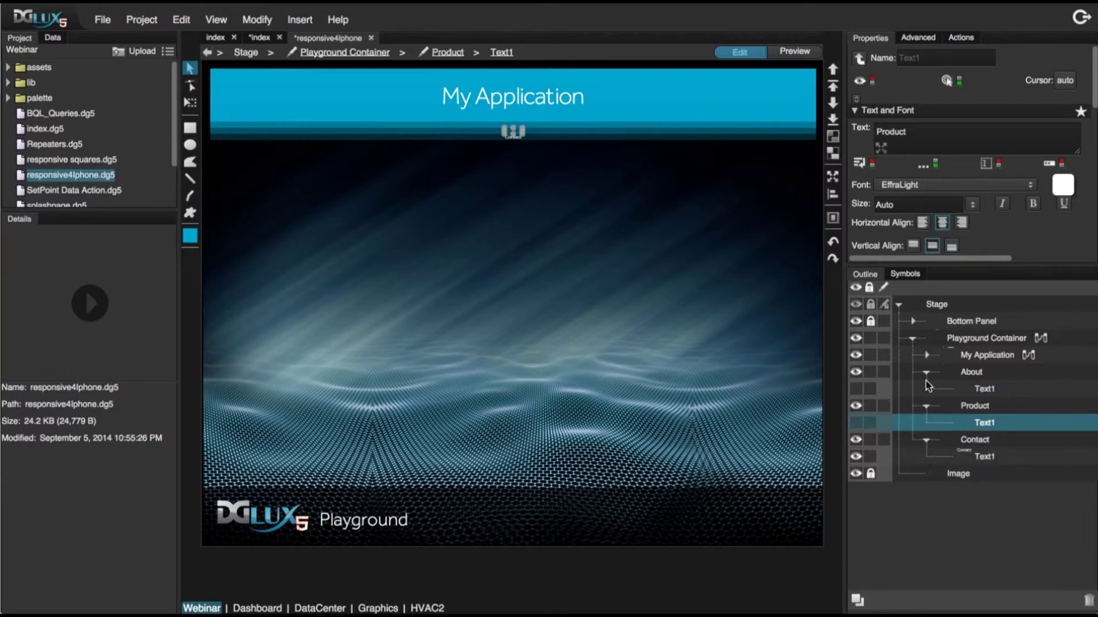
click(965, 459)
click(860, 80)
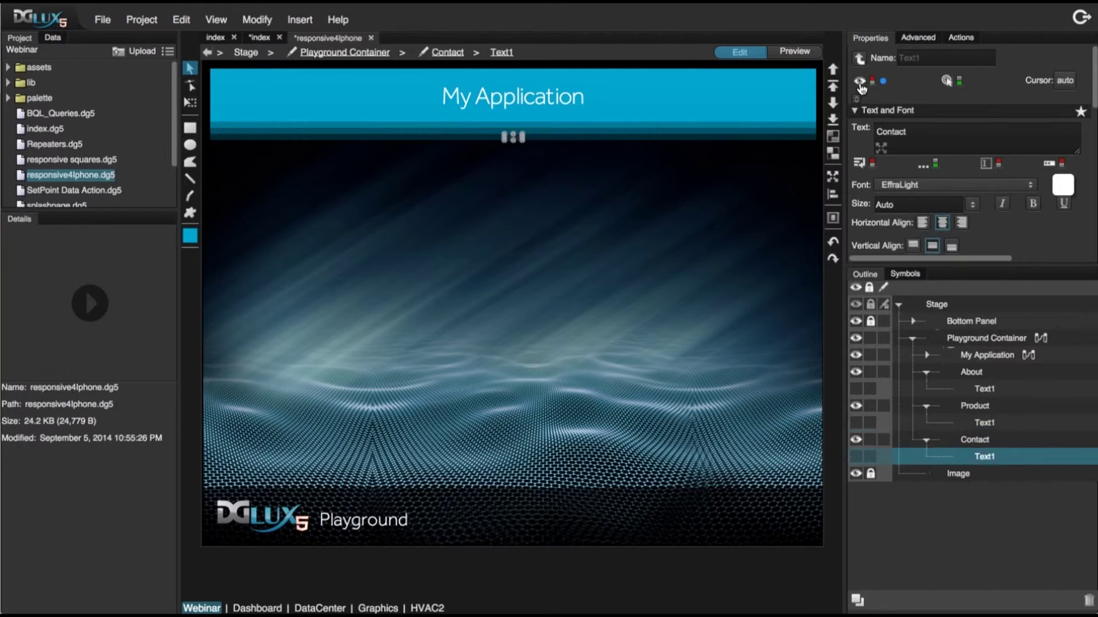
- Collapse About, Product and Contact in the Outline and select the menu container
click(926, 372)
click(926, 389)
click(926, 405)
click(962, 342)
- Add a Set State action to My Application triggered by onMouseEnter & Leave
click(959, 354)
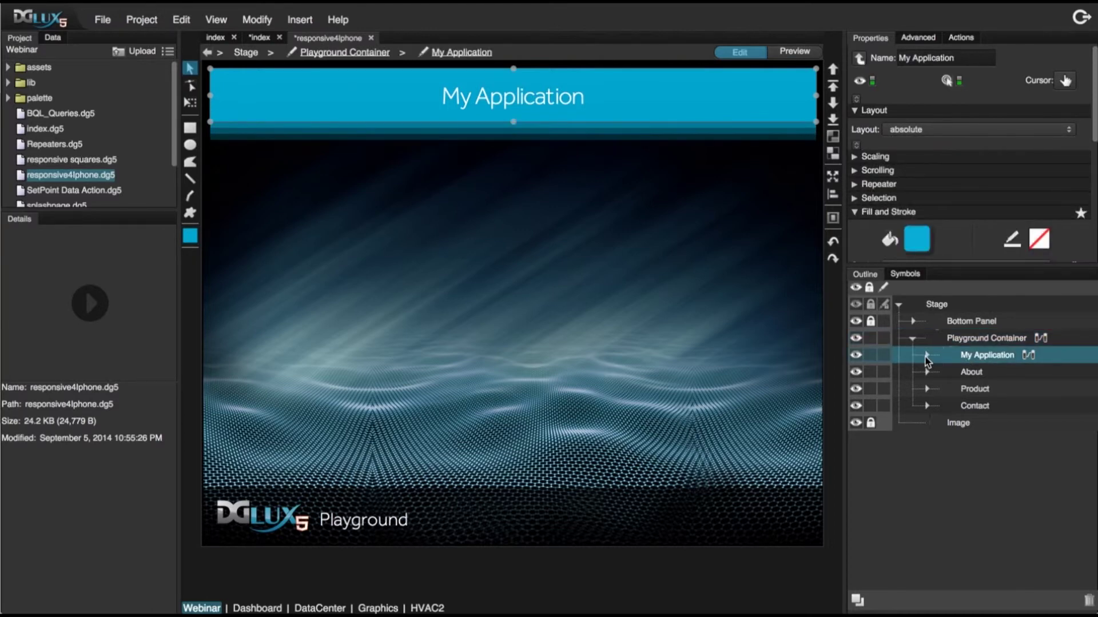
click(963, 40)
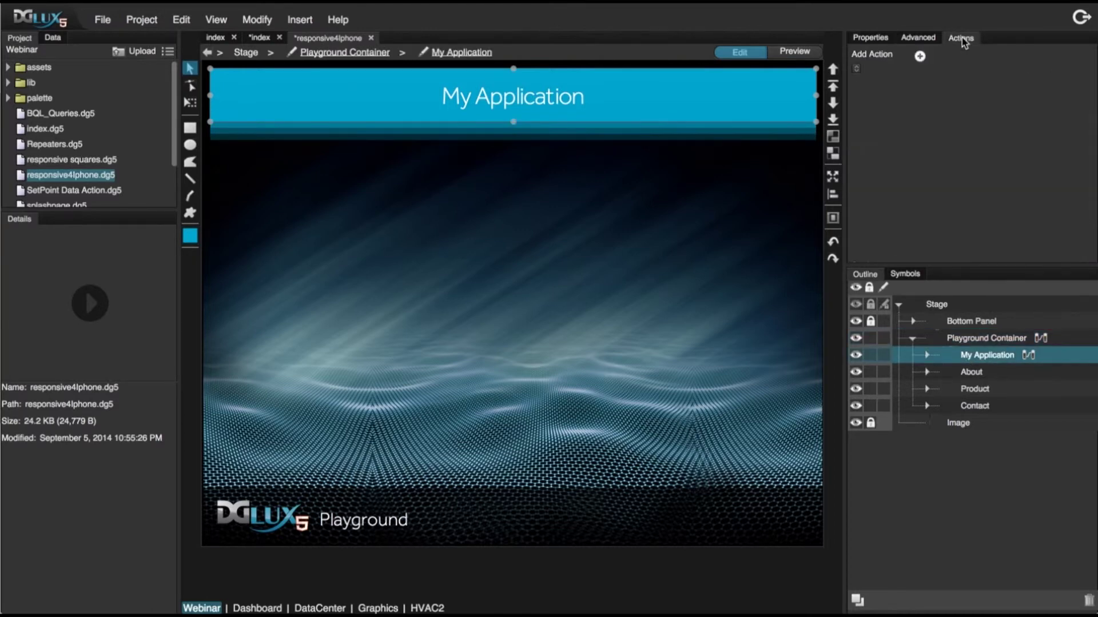
click(920, 57)
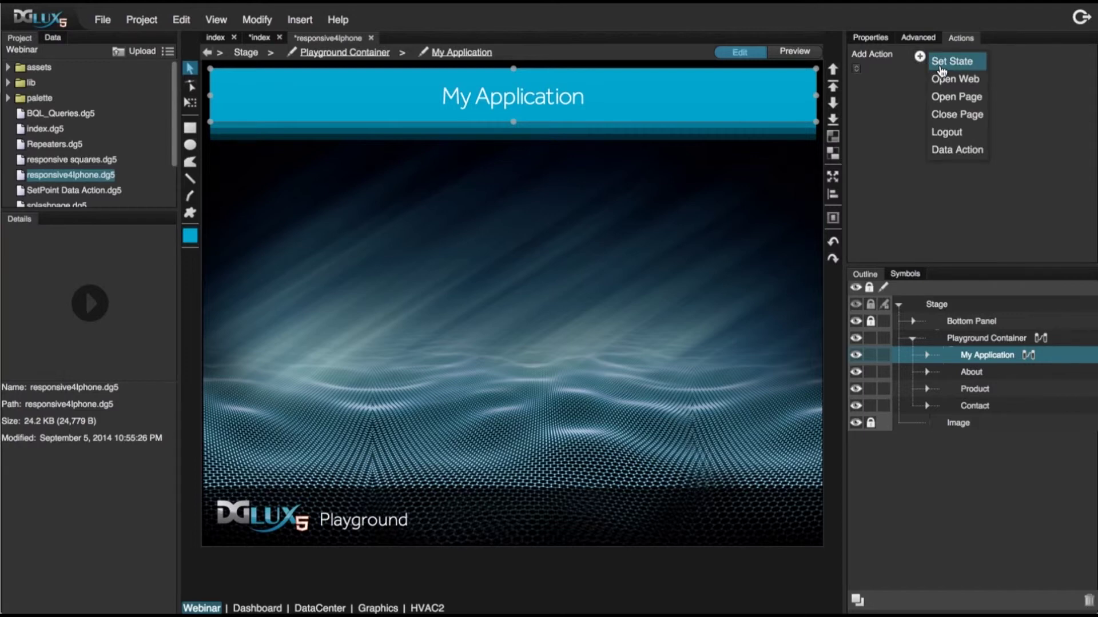
click(940, 67)
click(979, 119)
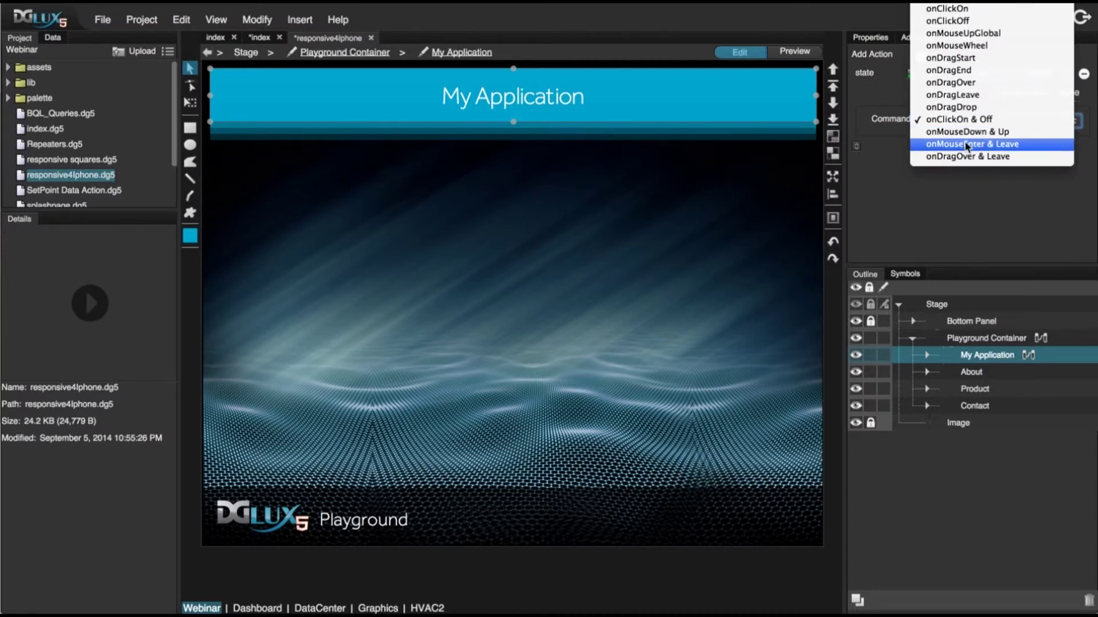
click(965, 144)
- Record the hover state with the header's fill opacity set to 100
click(932, 78)
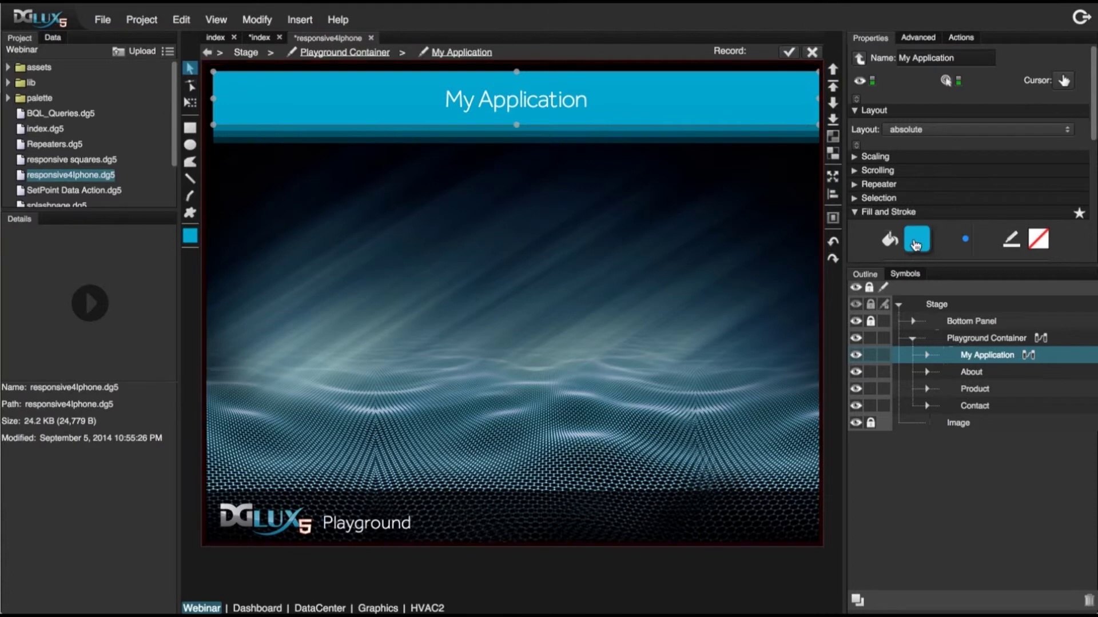
click(914, 239)
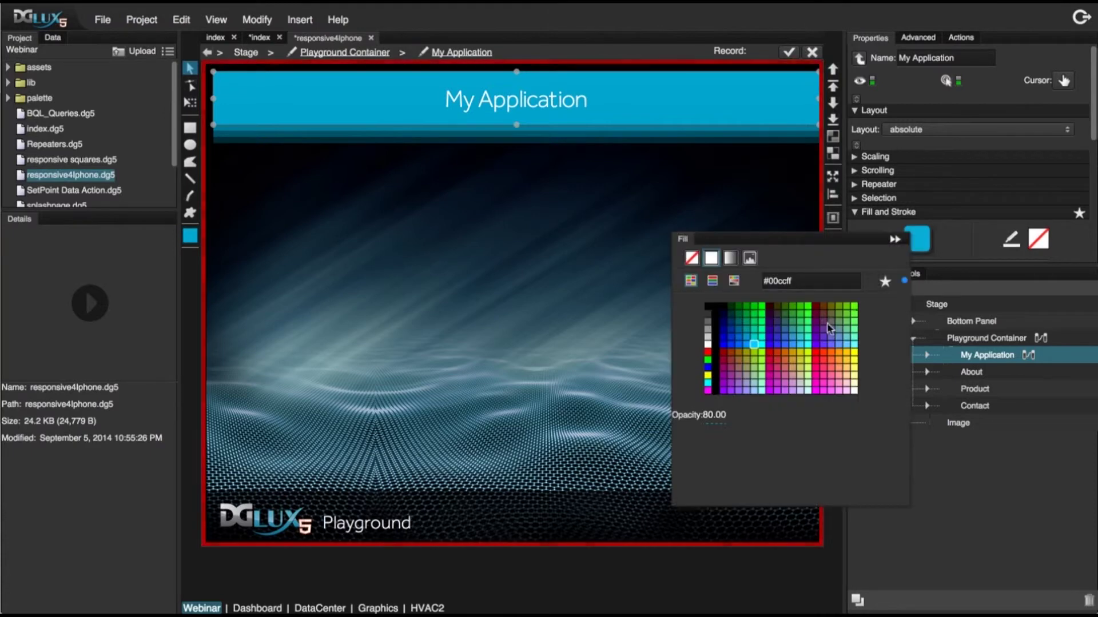
click(710, 416)
text(100)
key(Return)
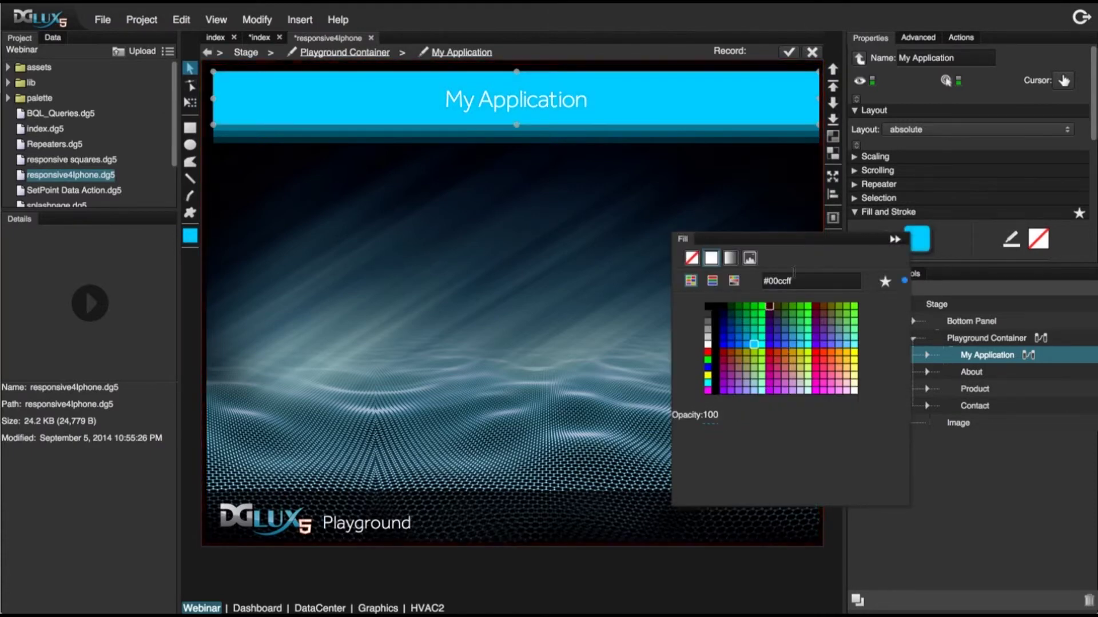
click(792, 52)
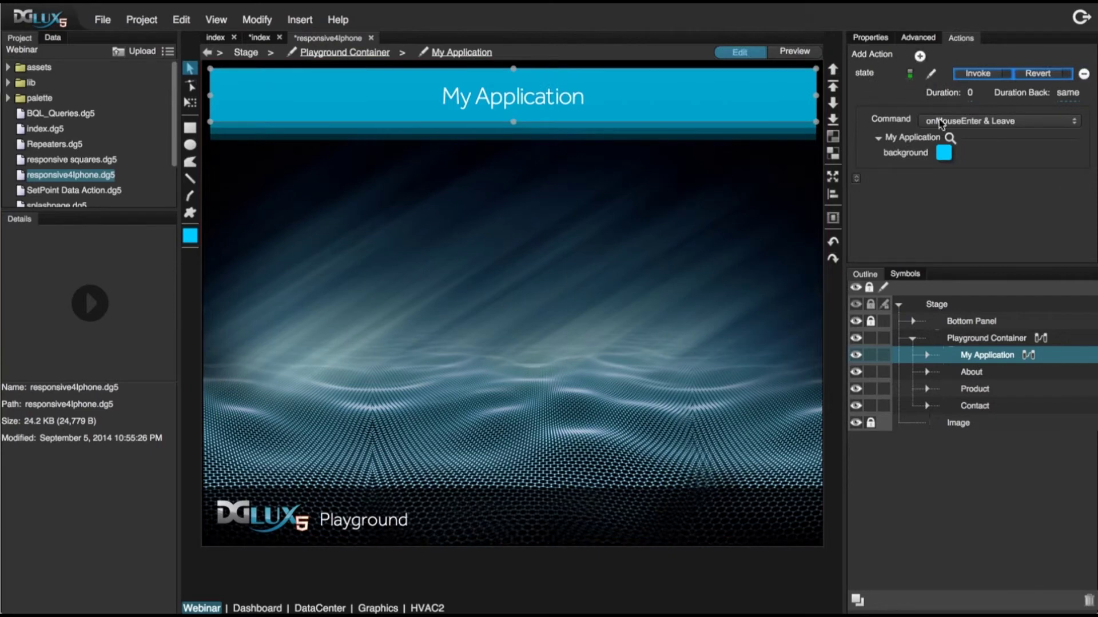
click(883, 38)
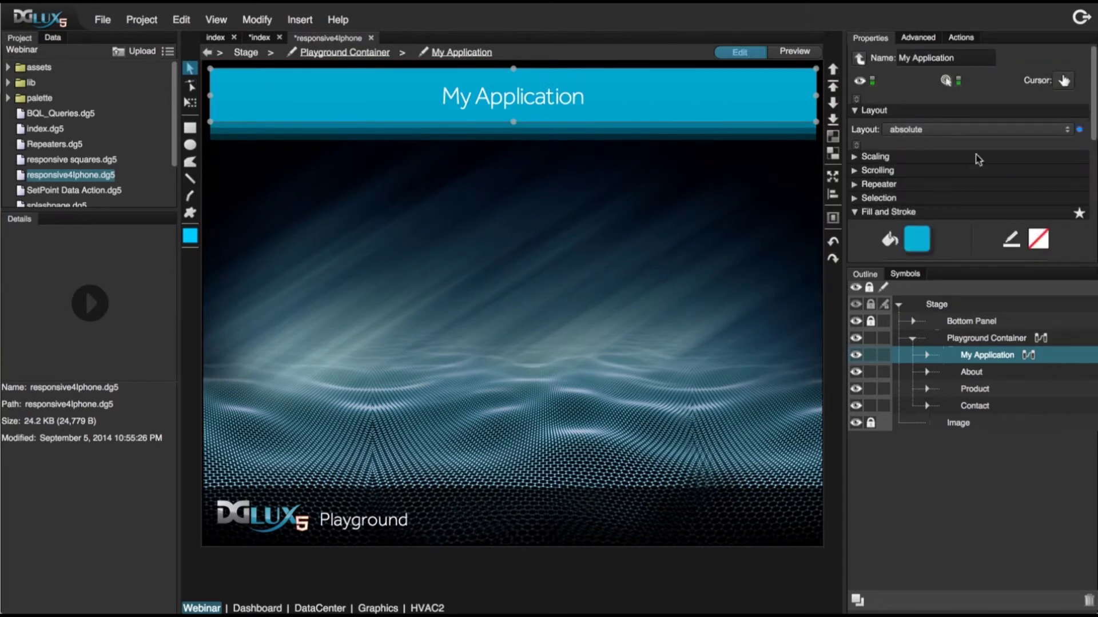
- Check the header's hover highlight in Preview, then add a second Set State action, state1
click(795, 53)
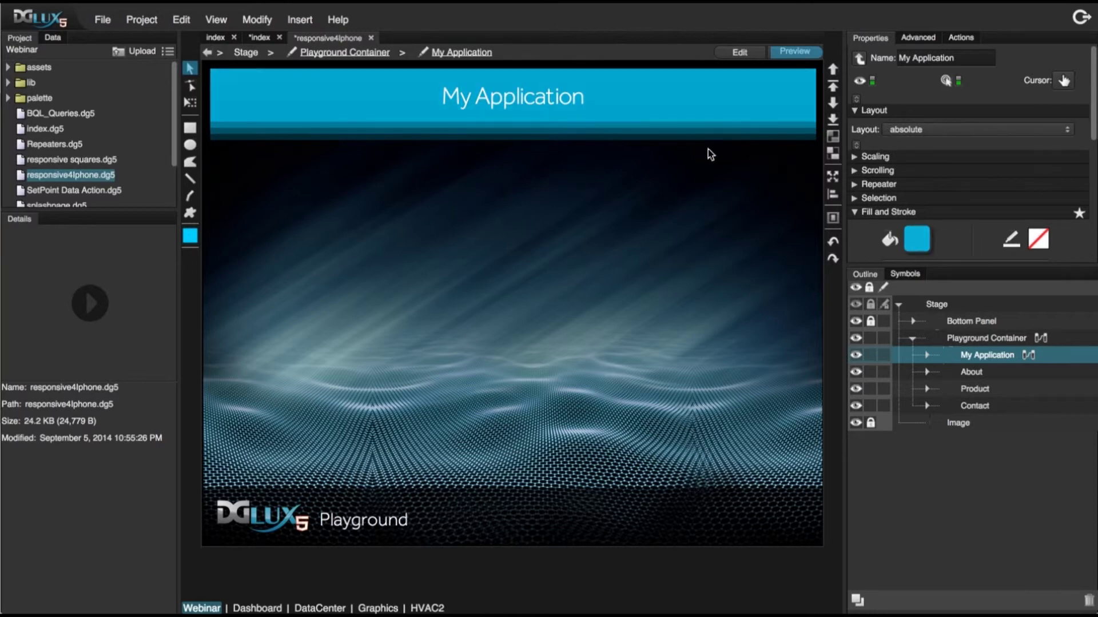
click(619, 105)
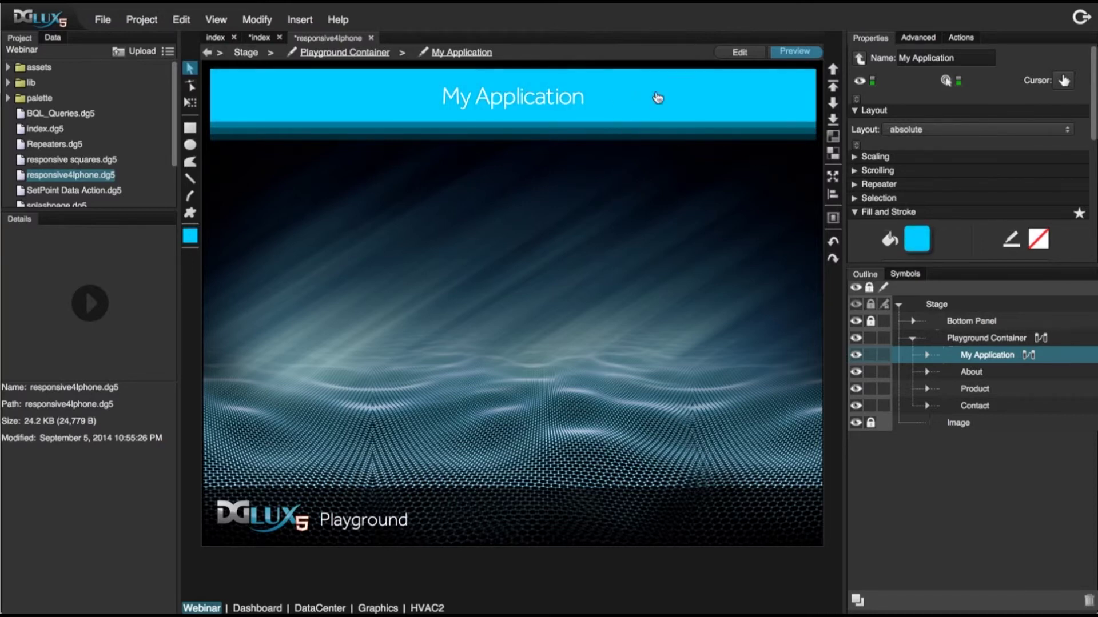
click(960, 37)
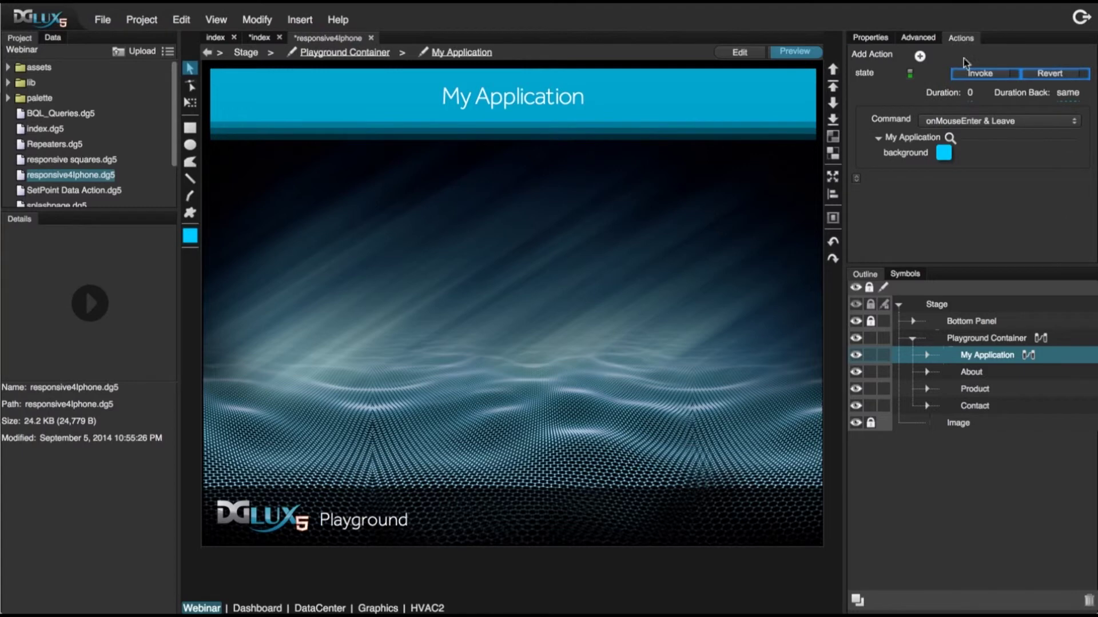
click(920, 56)
click(951, 61)
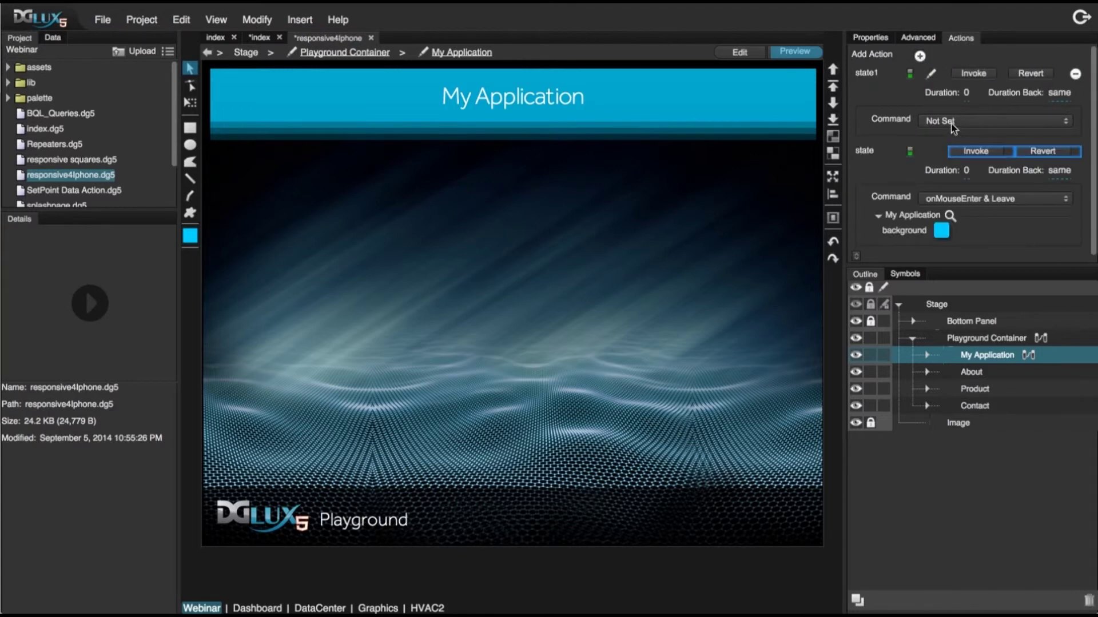
- Trigger state1 on click on/off, start recording, and stretch the menu container to full height
click(951, 124)
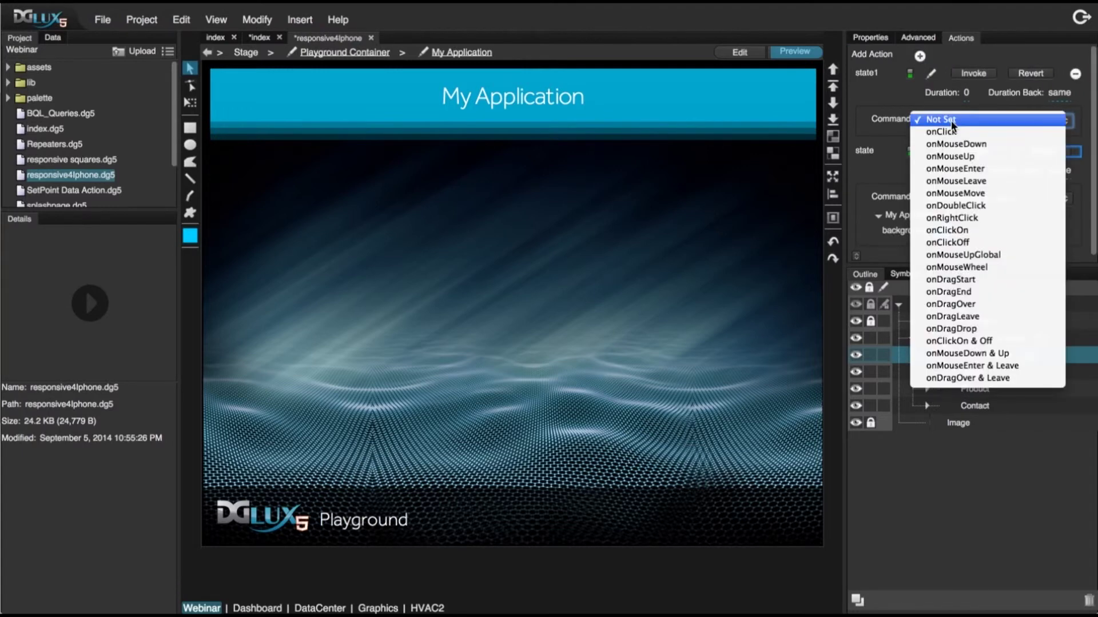
click(970, 341)
click(932, 74)
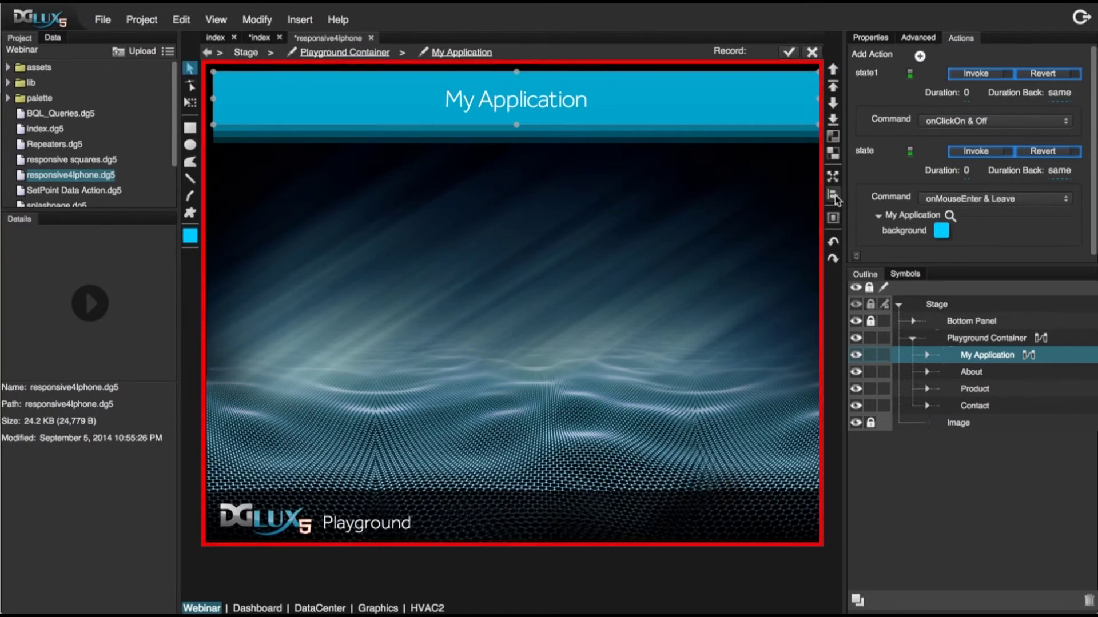
click(979, 340)
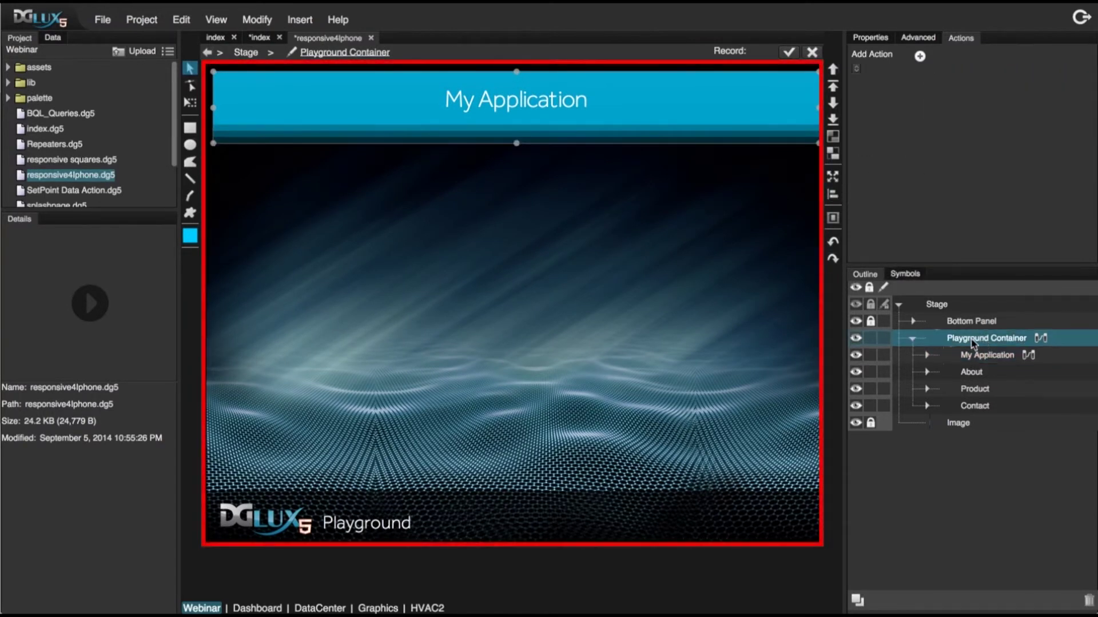
drag(517, 143, 542, 488)
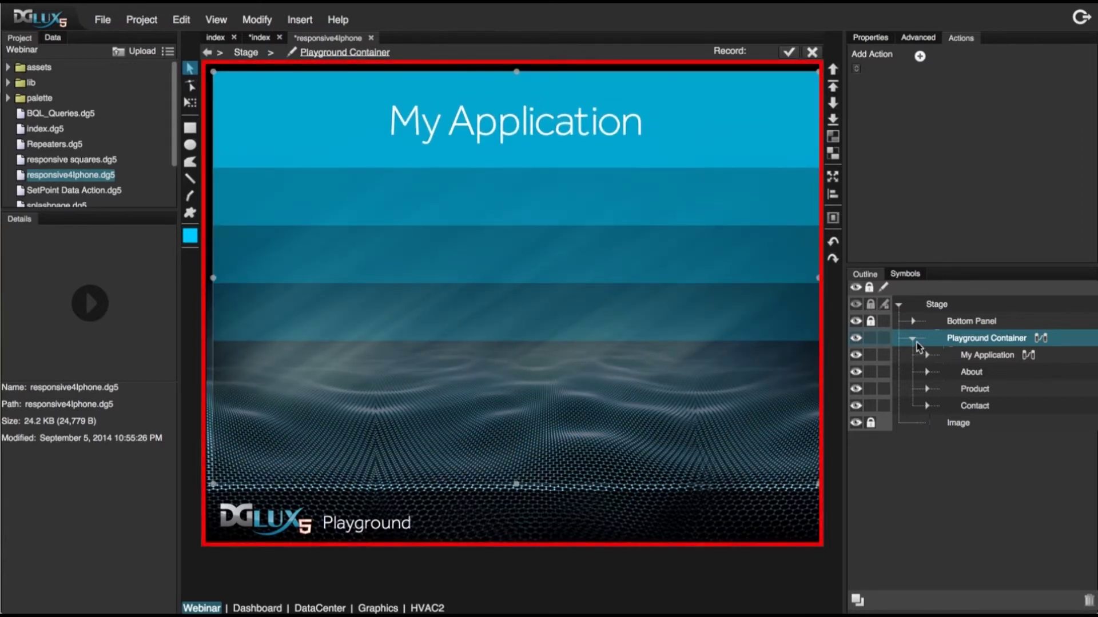
- Make the Text1 labels under About, Product and Contact visible in the recorded state
click(969, 372)
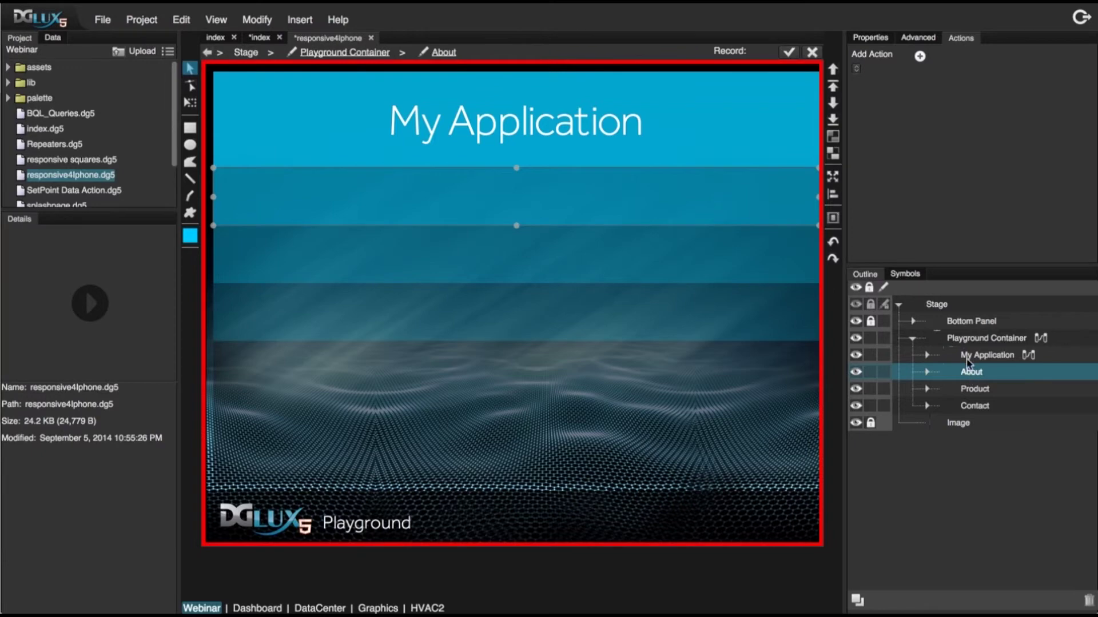
click(878, 39)
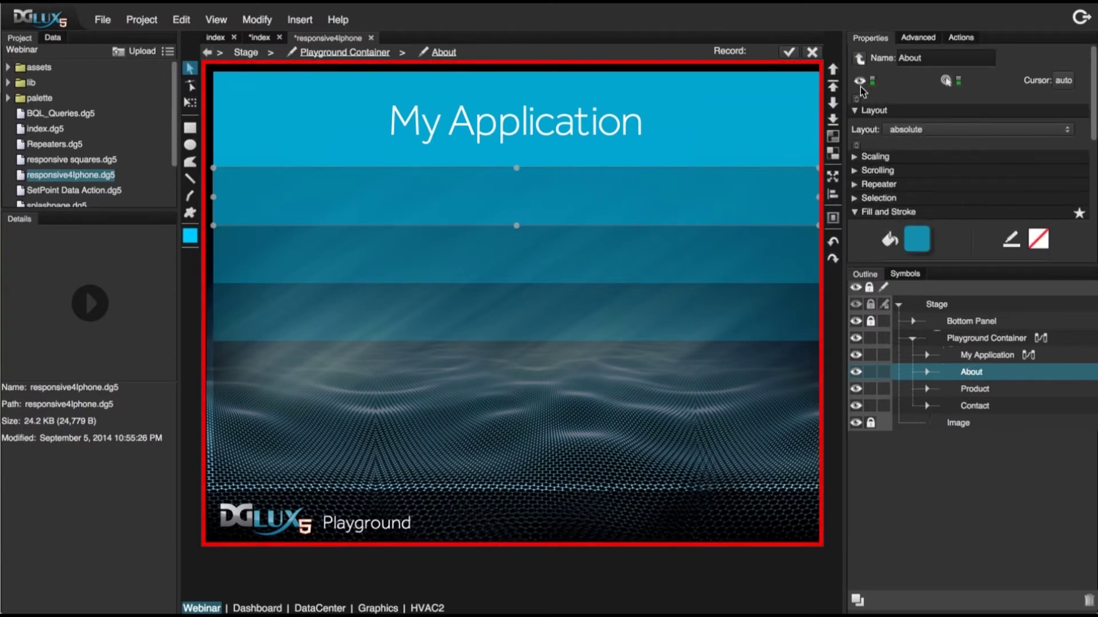
click(927, 372)
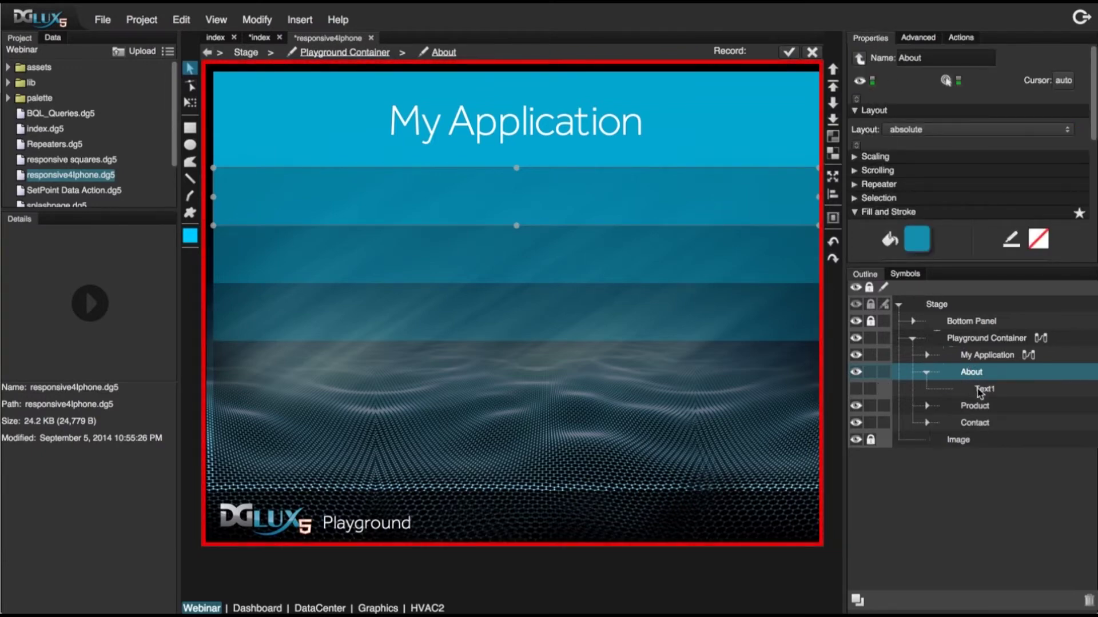
click(984, 389)
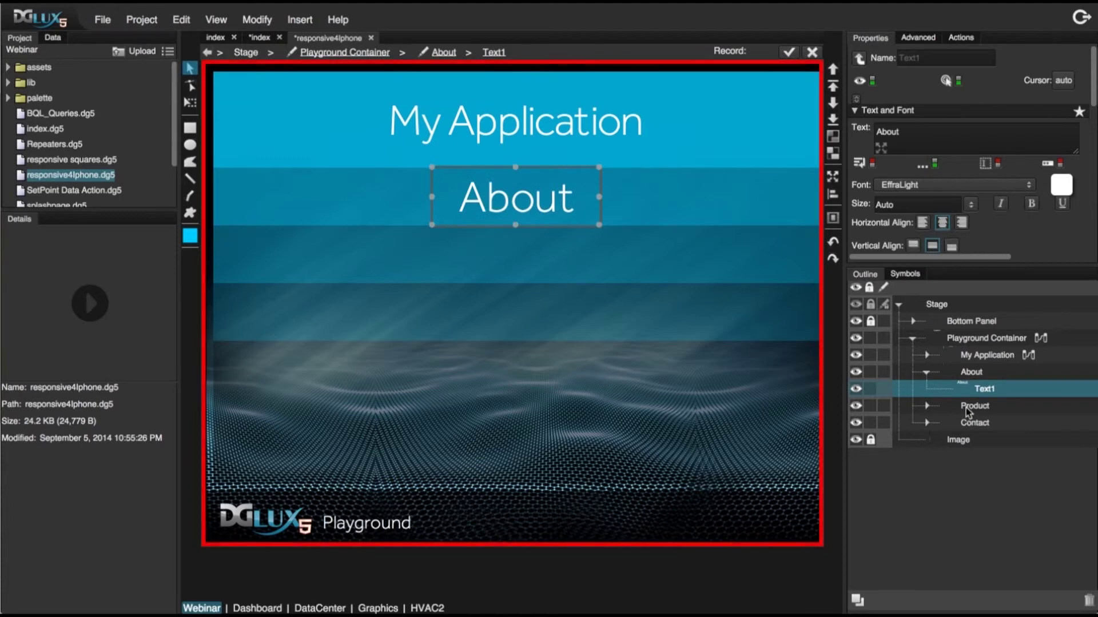
click(929, 406)
click(979, 423)
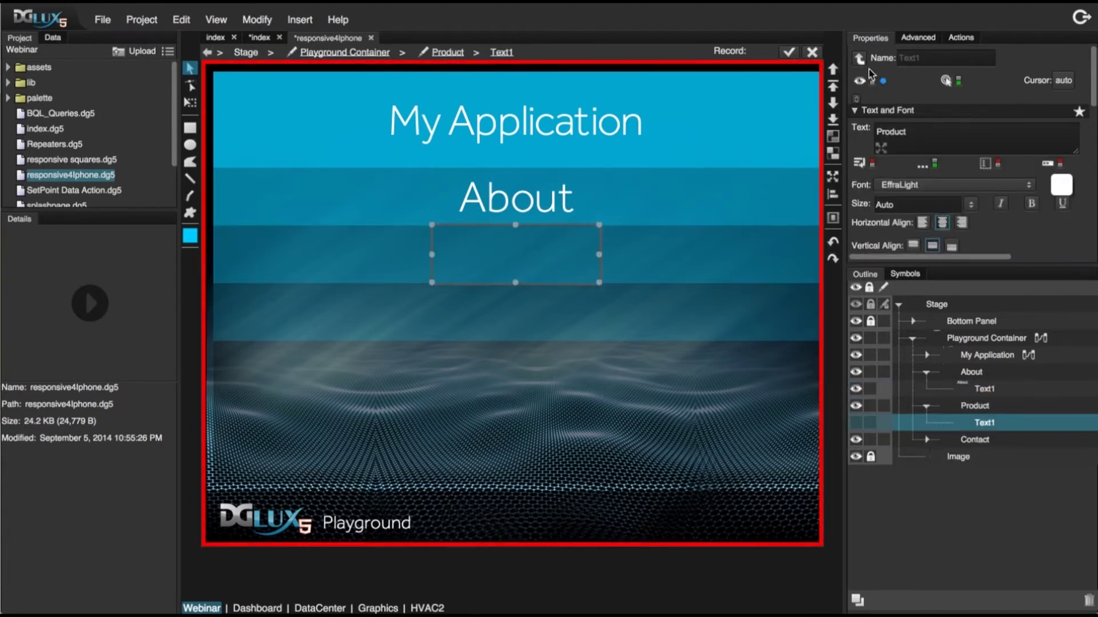
click(927, 439)
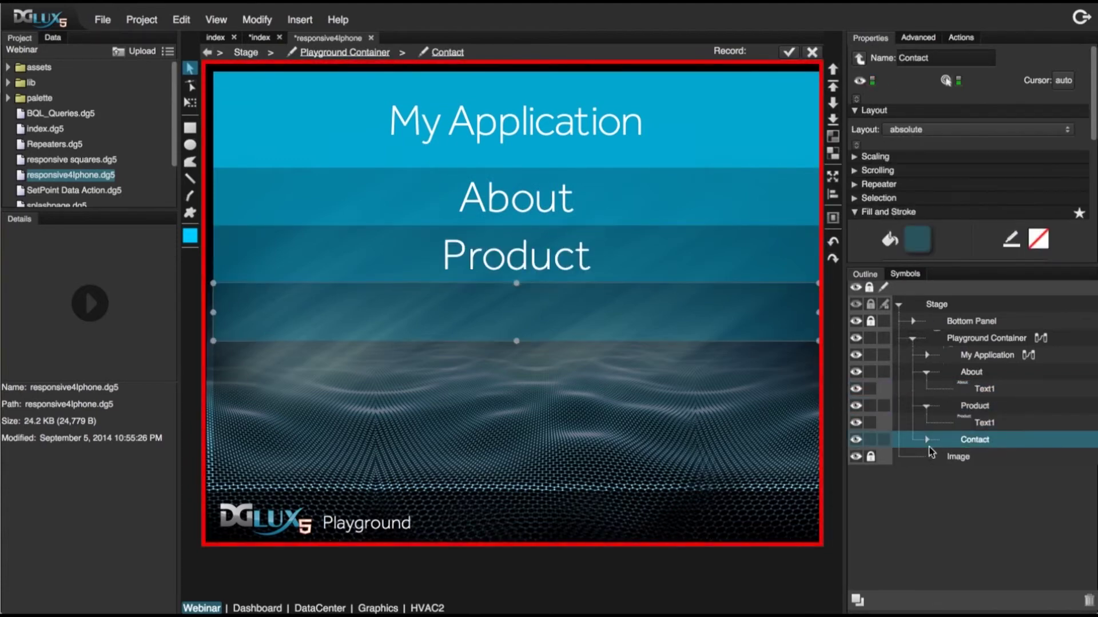
click(989, 458)
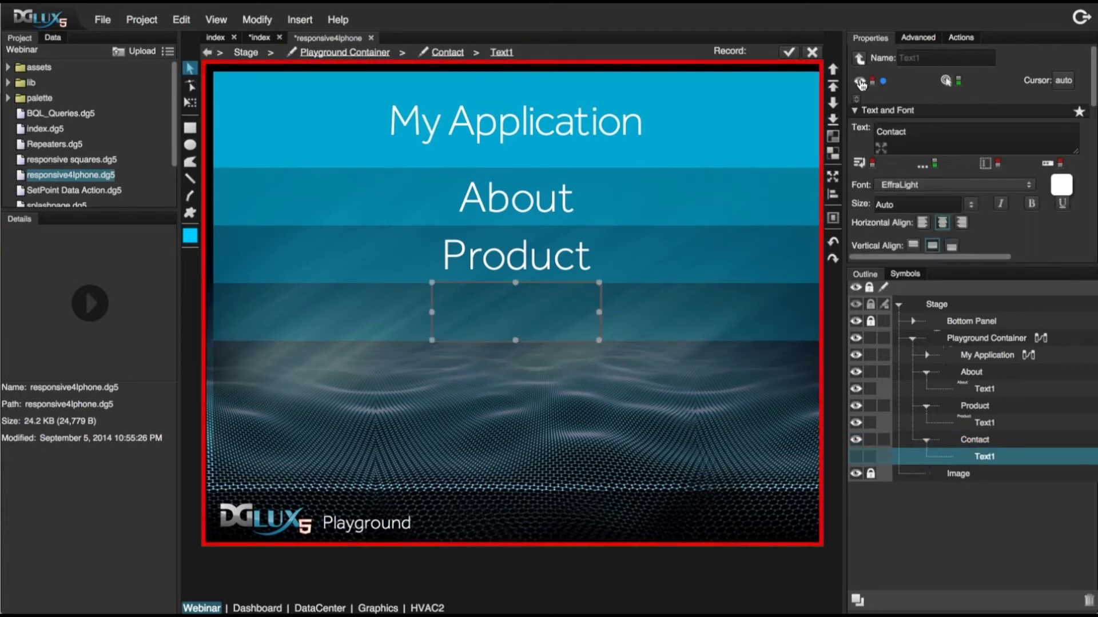
- Save state1, then click My Application in Preview to open and close the menu twice
click(789, 53)
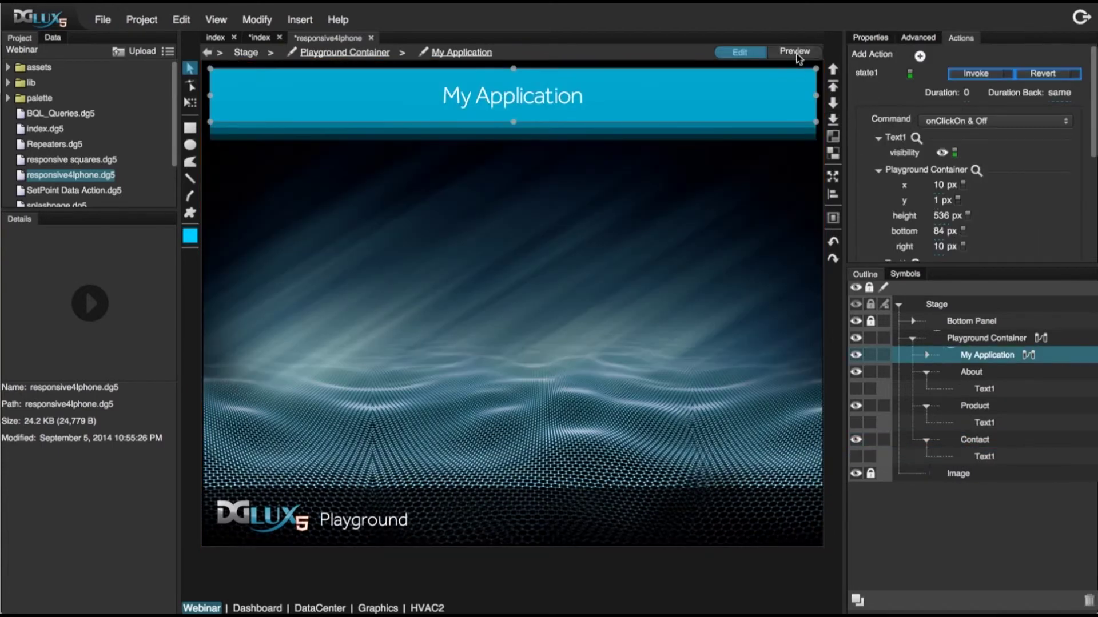
click(795, 52)
click(690, 100)
click(689, 100)
click(689, 99)
click(689, 99)
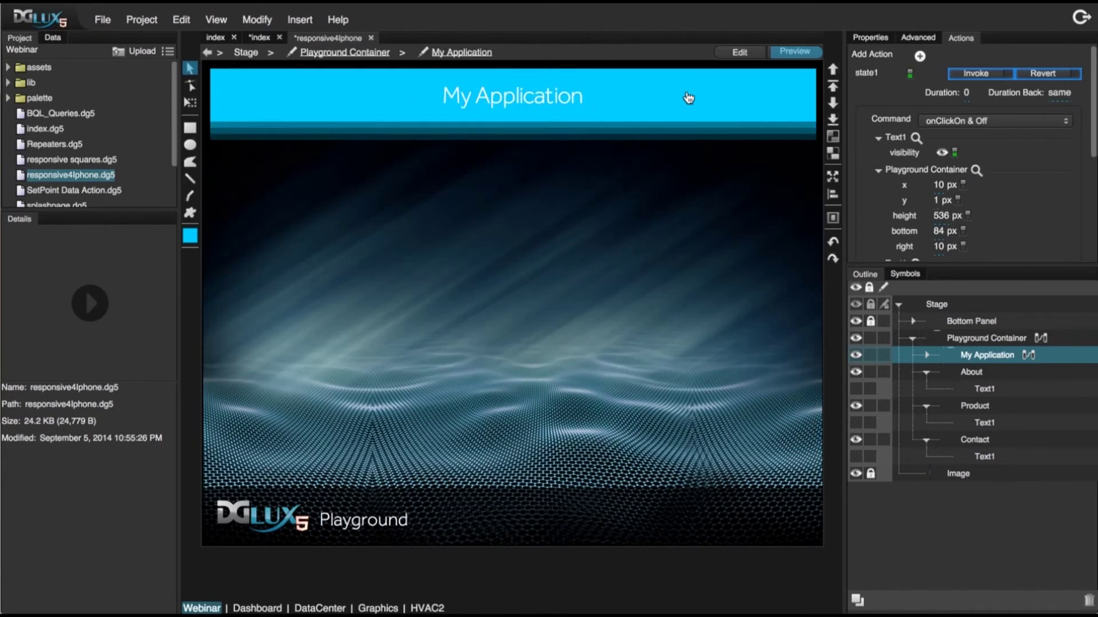
mouse_move(927, 94)
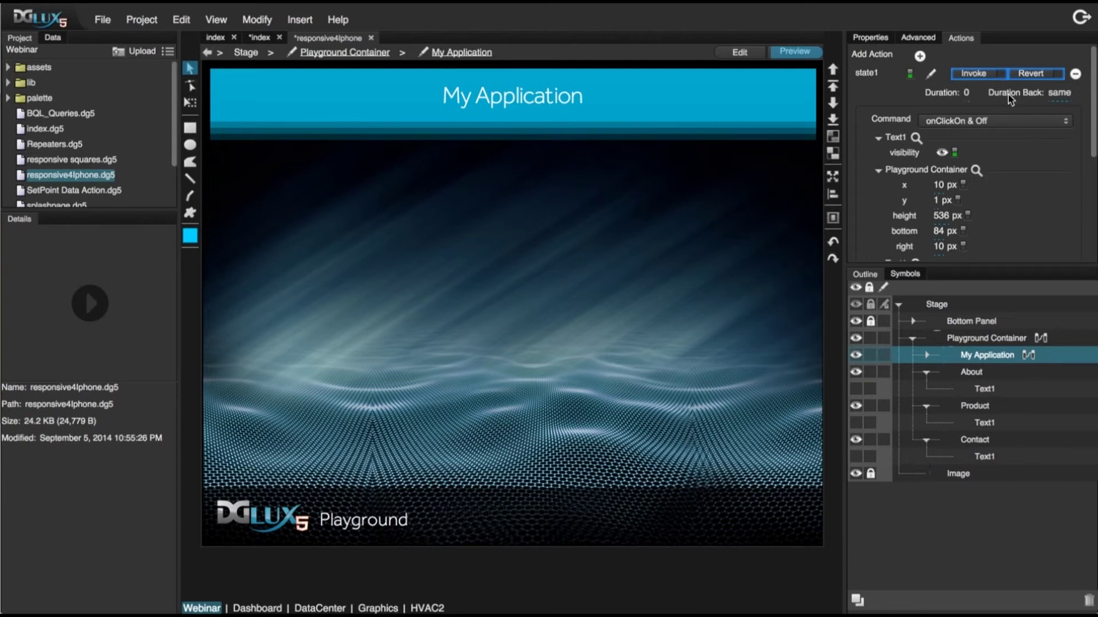
click(966, 94)
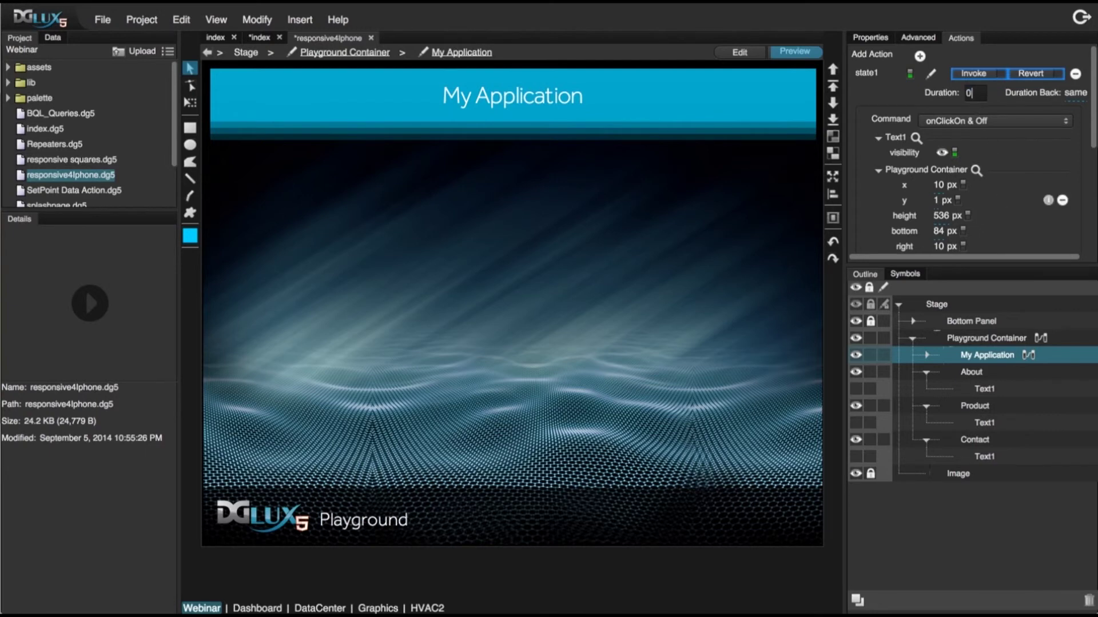
- Set state1's duration to 0.3 and toggle the menu repeatedly in Preview to watch the animation
key(Return)
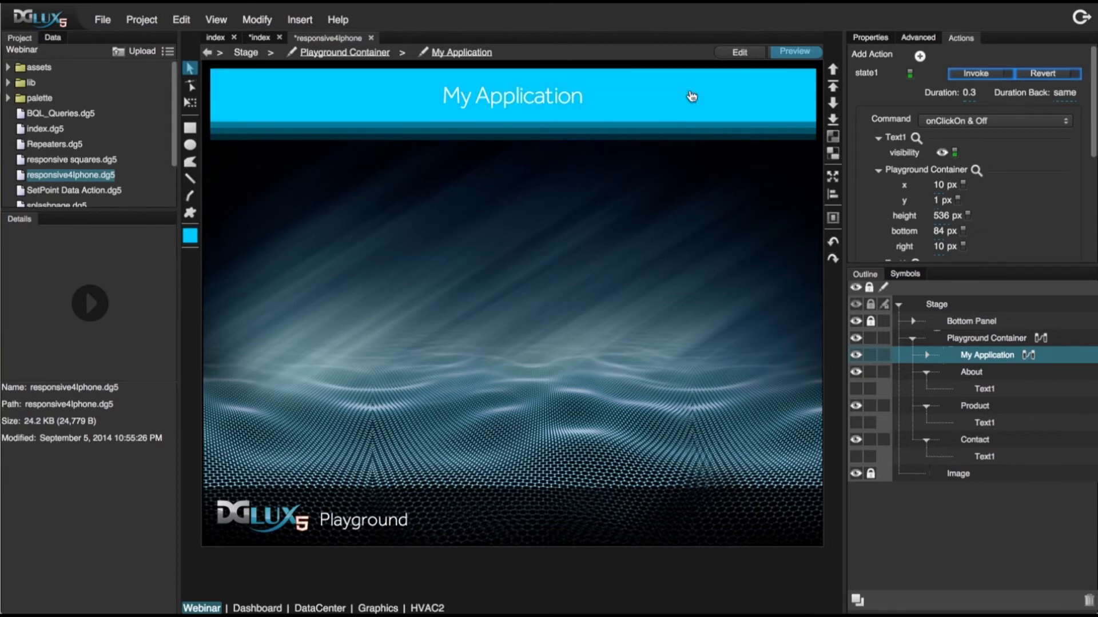
click(658, 96)
click(662, 98)
click(662, 97)
click(662, 97)
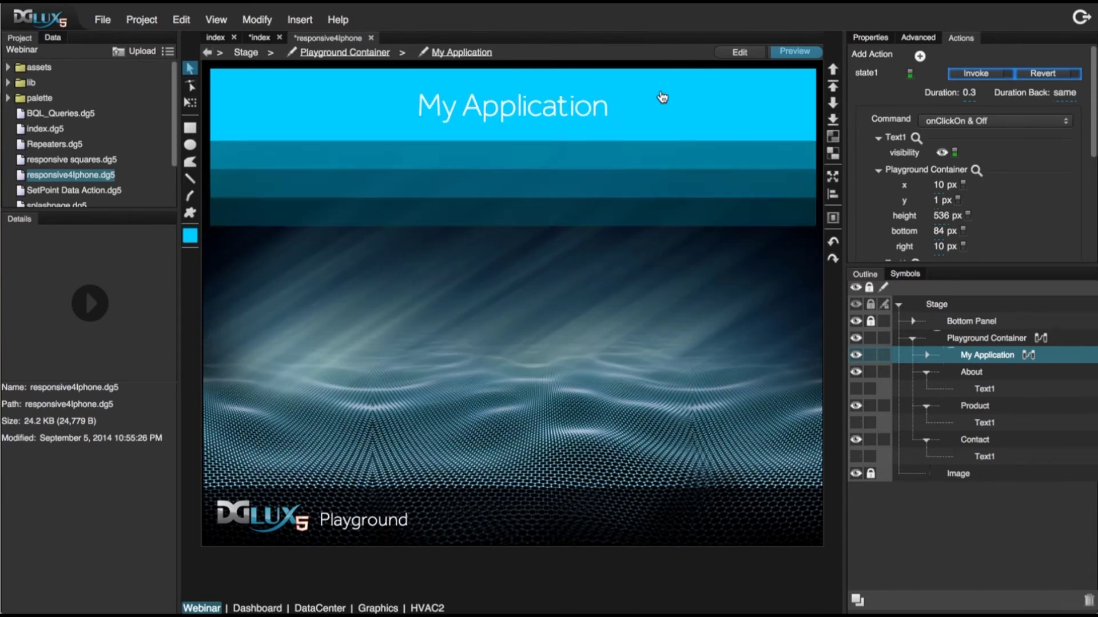
click(662, 97)
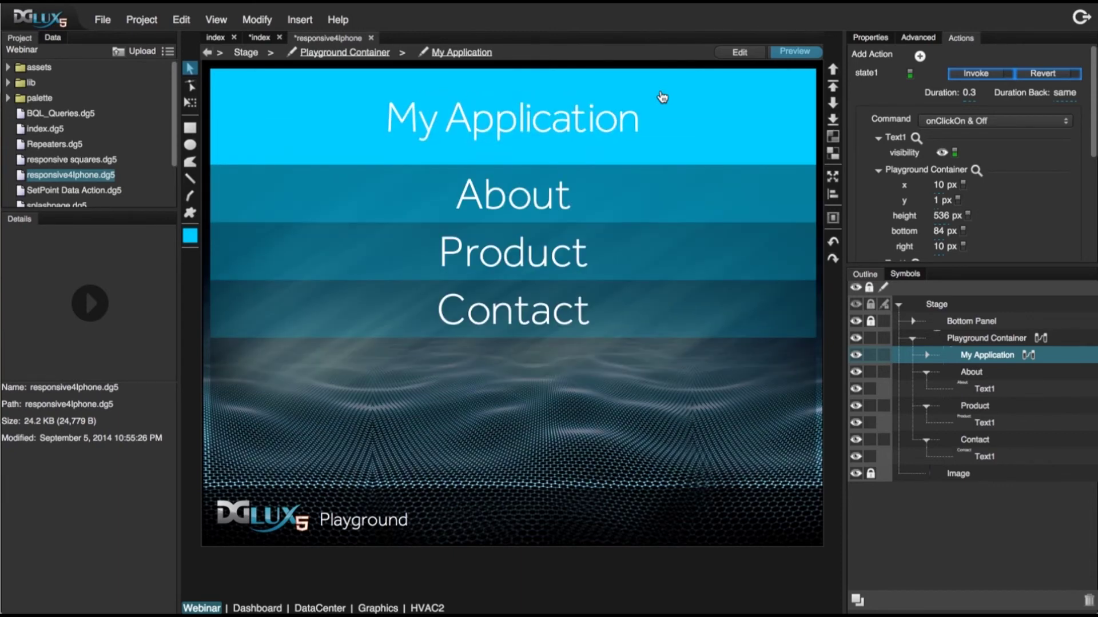
click(662, 97)
click(662, 97)
click(662, 97)
click(663, 97)
click(662, 98)
click(662, 97)
click(662, 97)
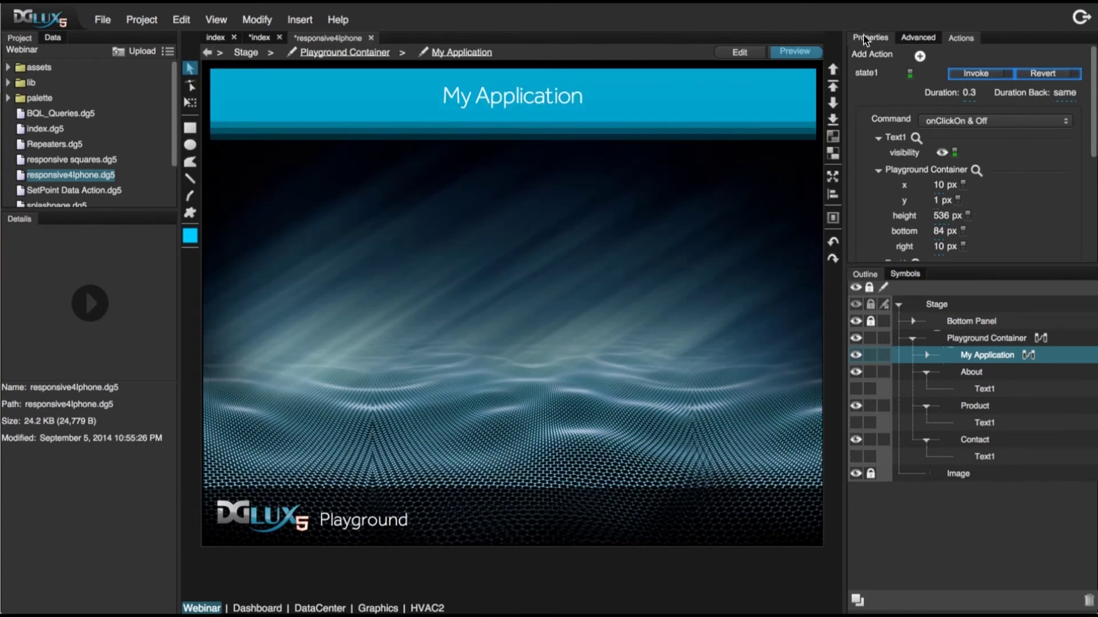
click(927, 371)
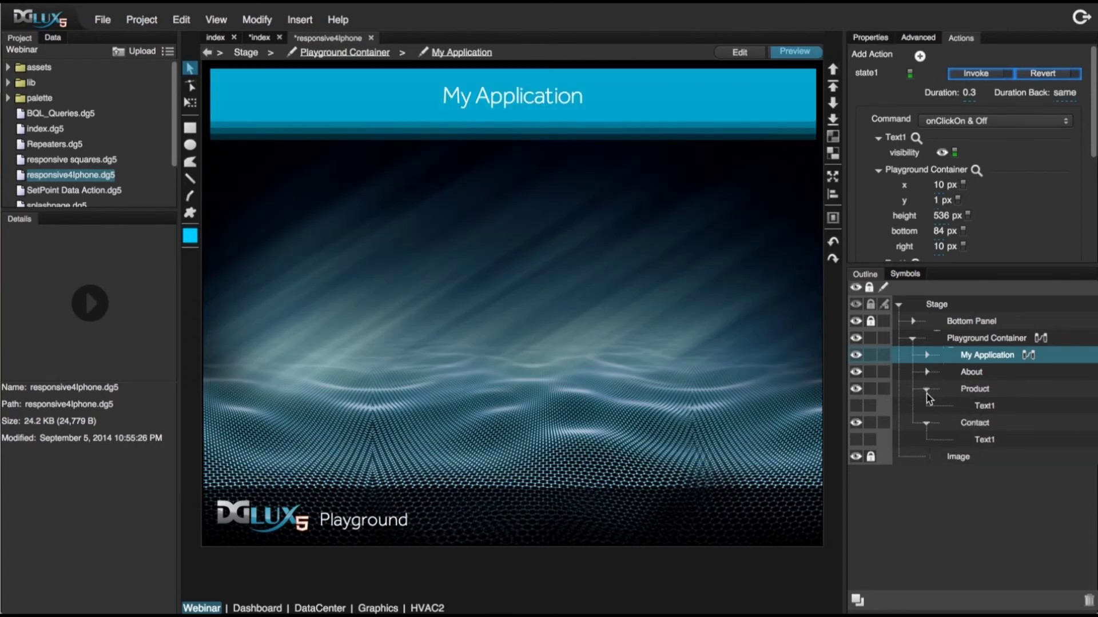
- Collapse the Outline subtrees and select the About panel with its Properties shown
click(926, 391)
click(926, 406)
click(924, 338)
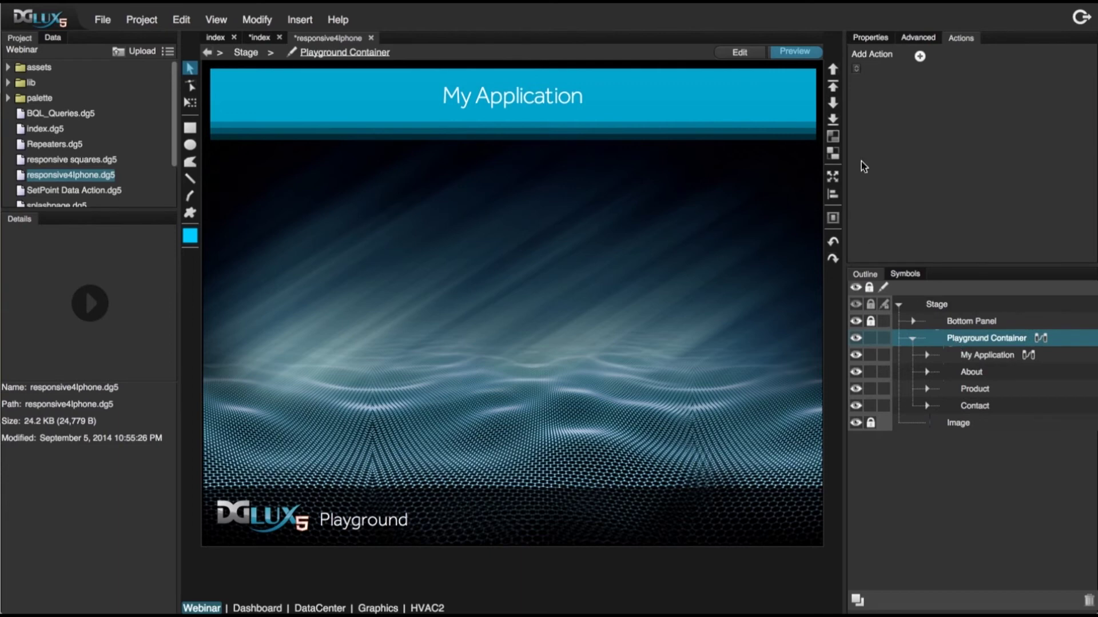
click(870, 39)
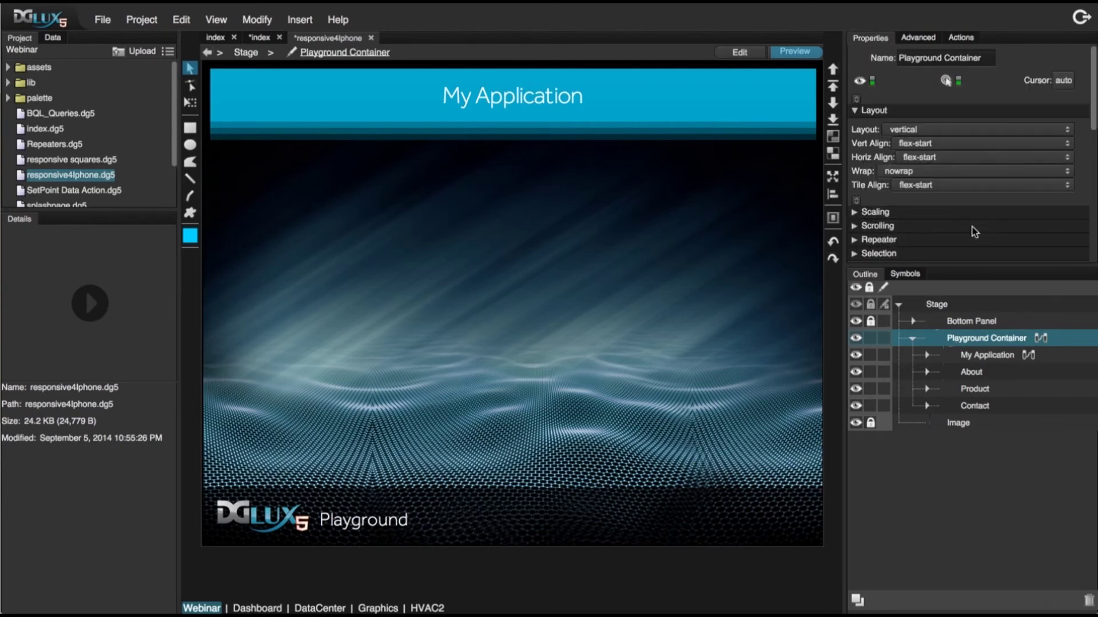
click(972, 355)
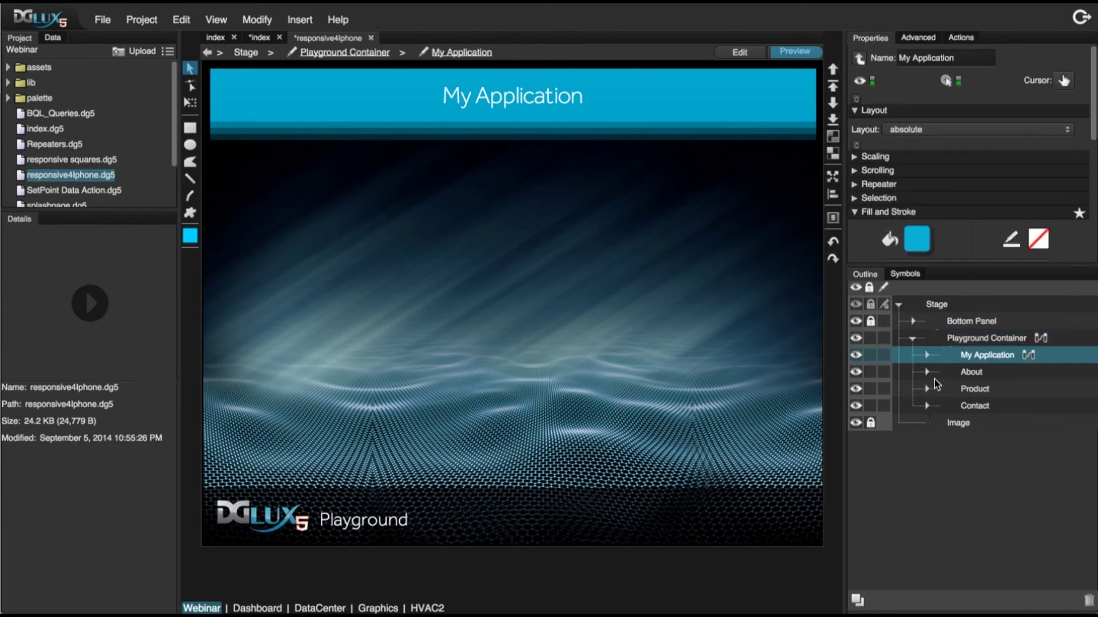
click(945, 374)
click(927, 374)
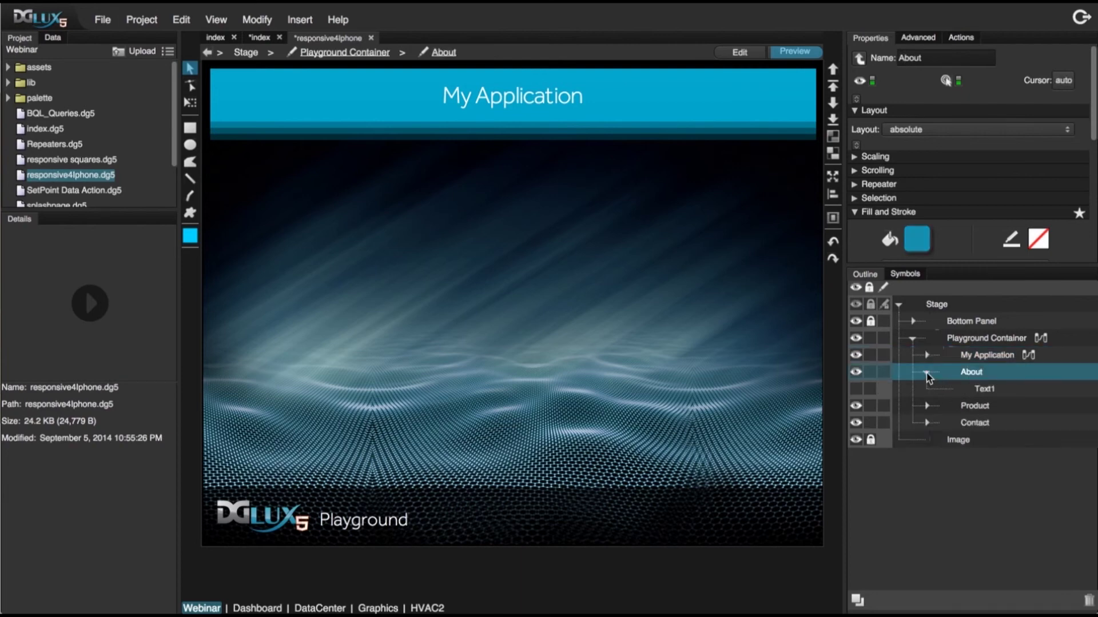
click(939, 407)
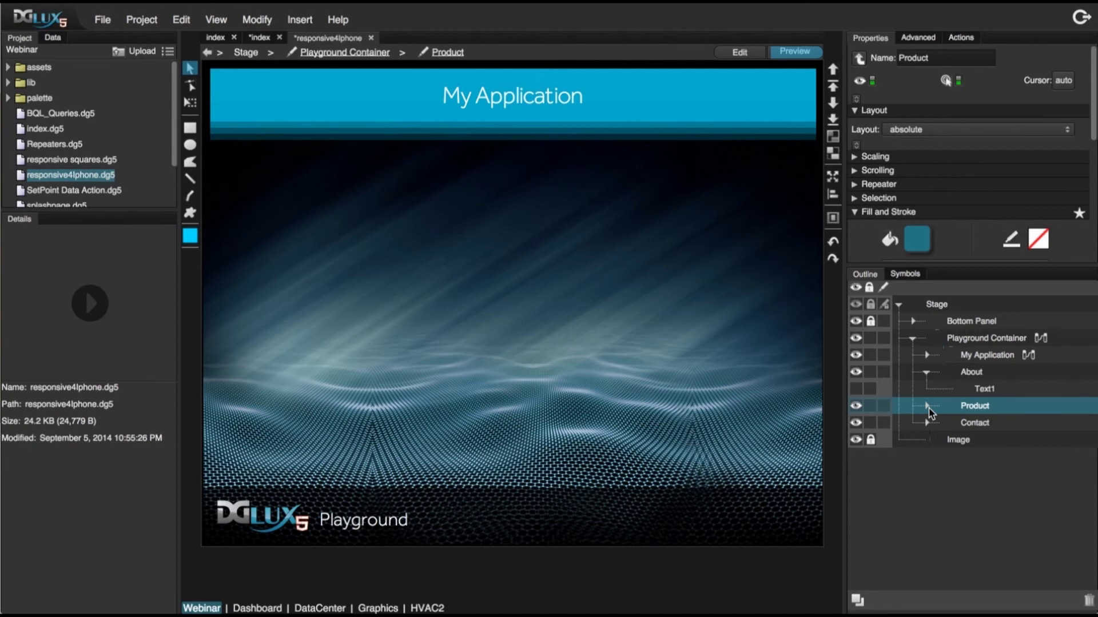
click(975, 375)
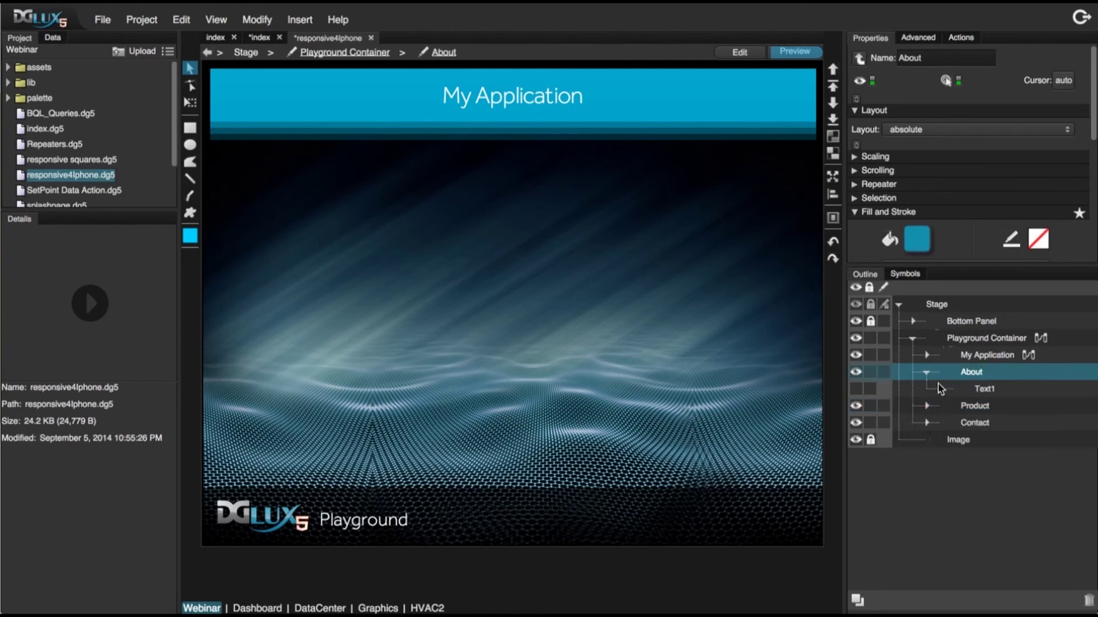
click(926, 372)
- Keep About's layout as absolute and scroll down to its Position and Size settings
click(905, 128)
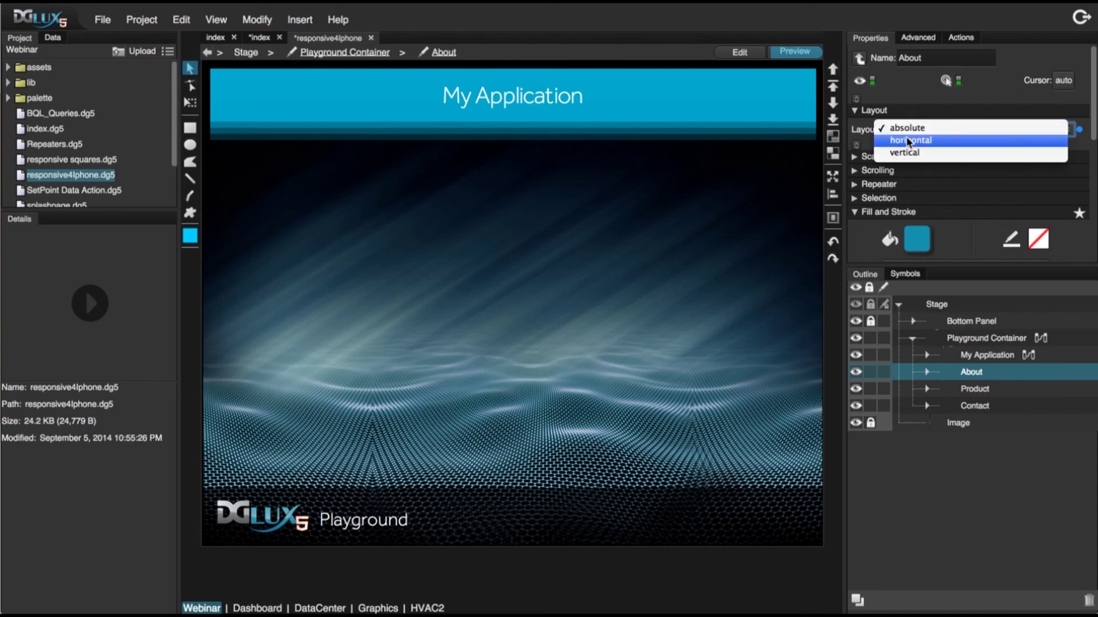
click(857, 135)
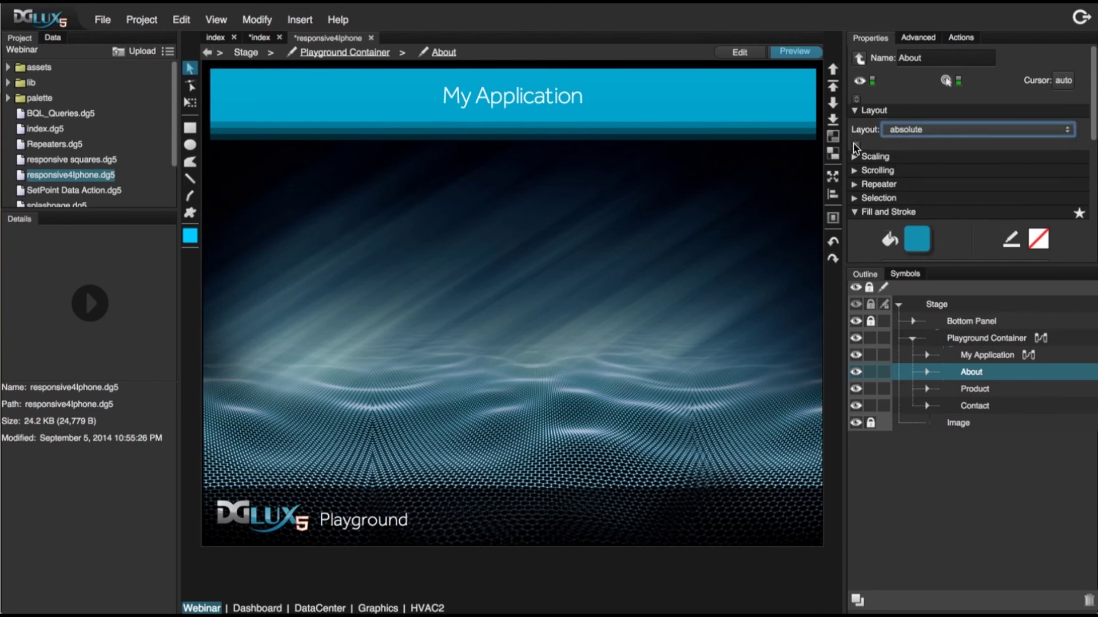
click(873, 157)
click(873, 158)
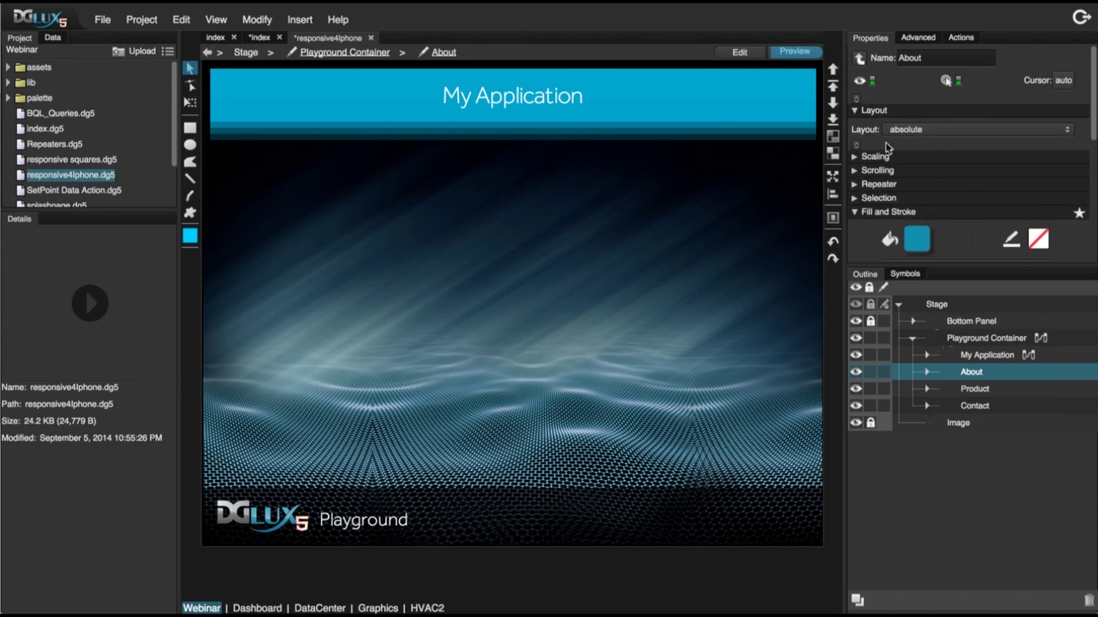
scroll(883, 188, down, 5)
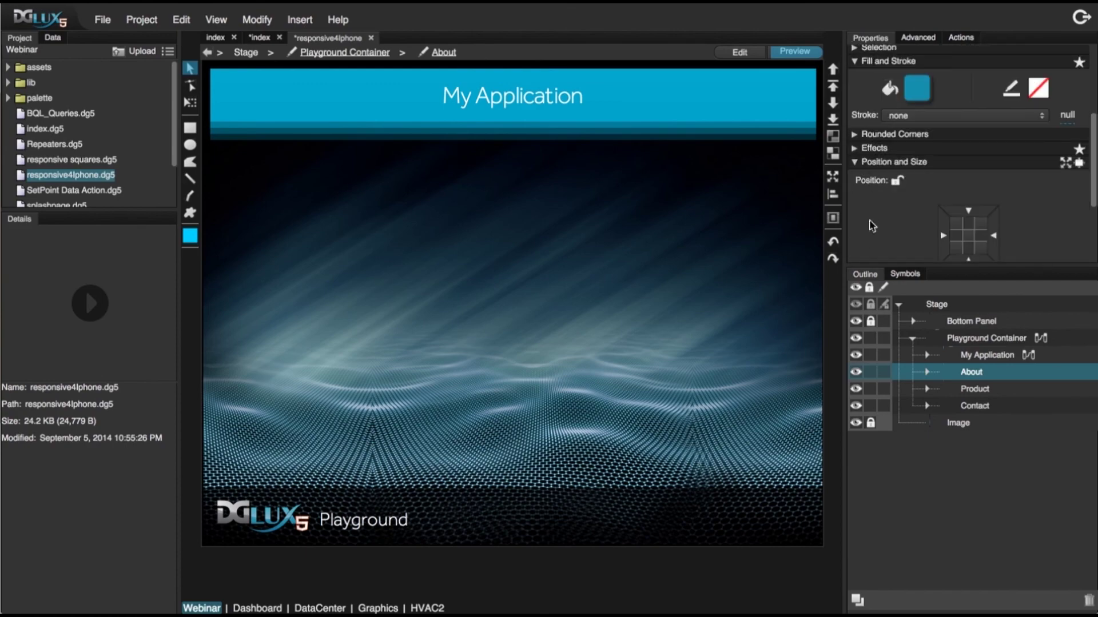